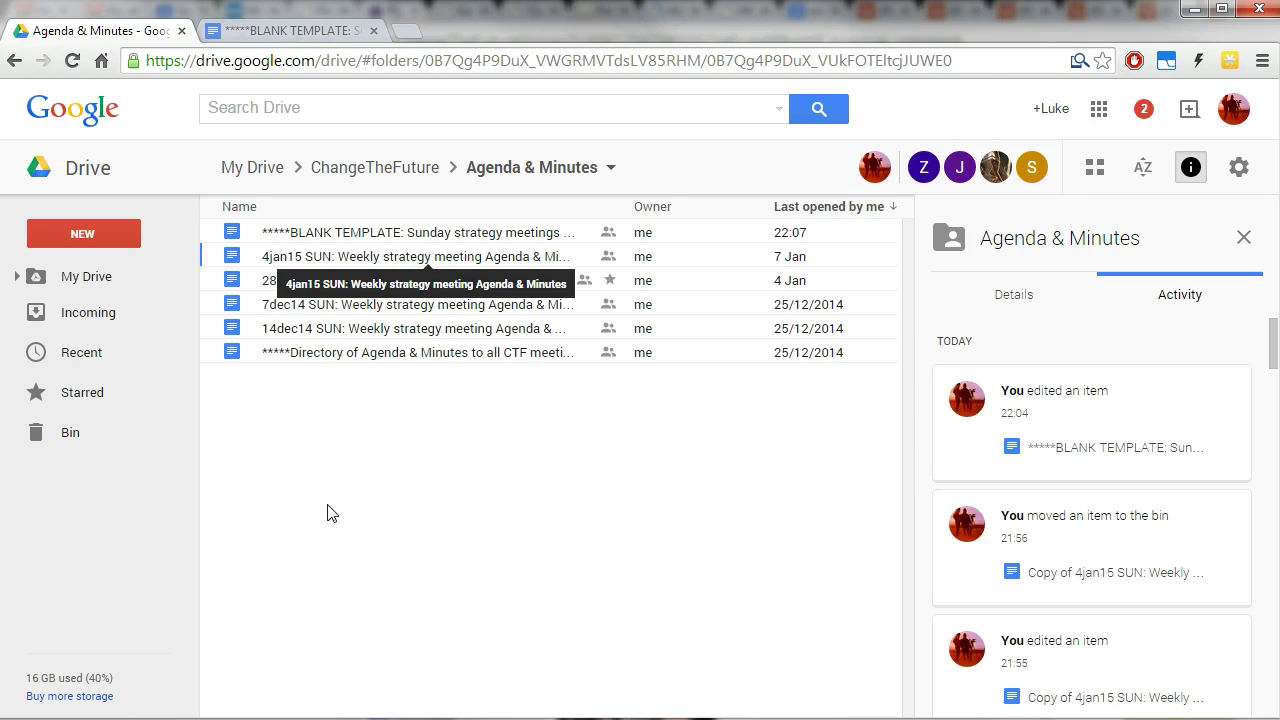
Go up to My Drive via the breadcrumb and open the ChangeTheFuture folder.
click(321, 447)
click(272, 176)
click(304, 233)
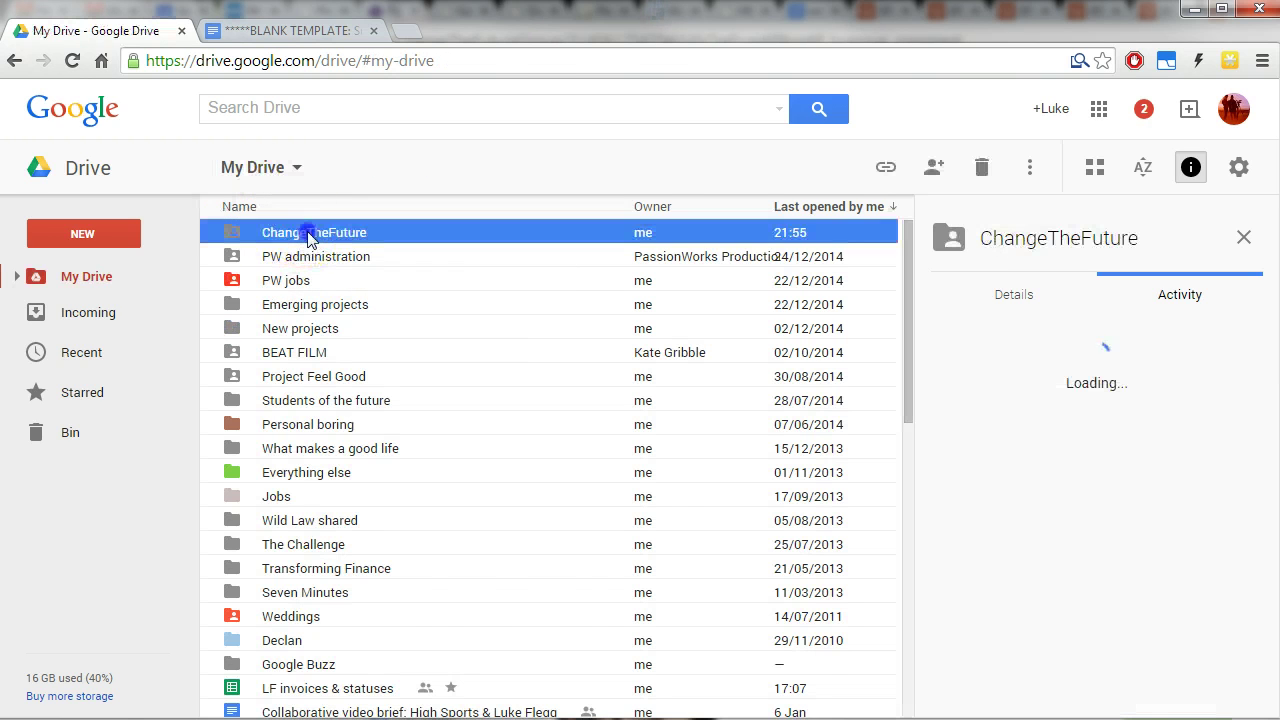
double_click(307, 235)
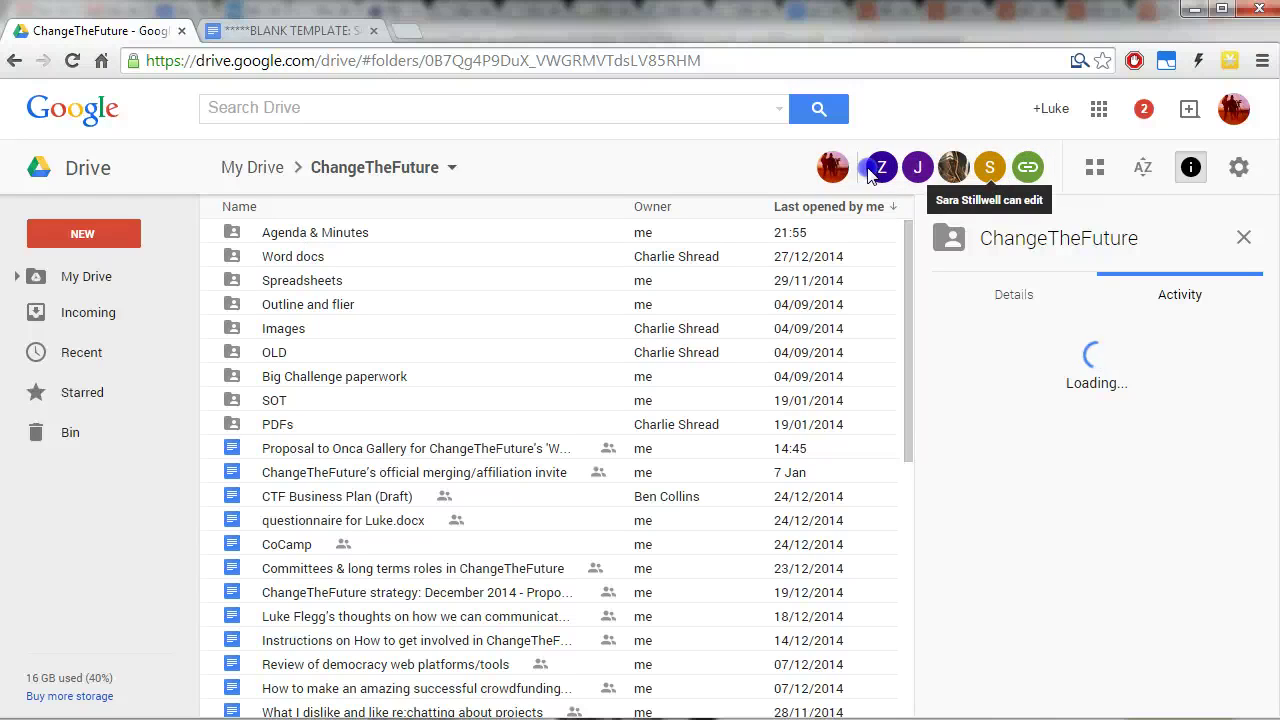
mouse_move(828, 170)
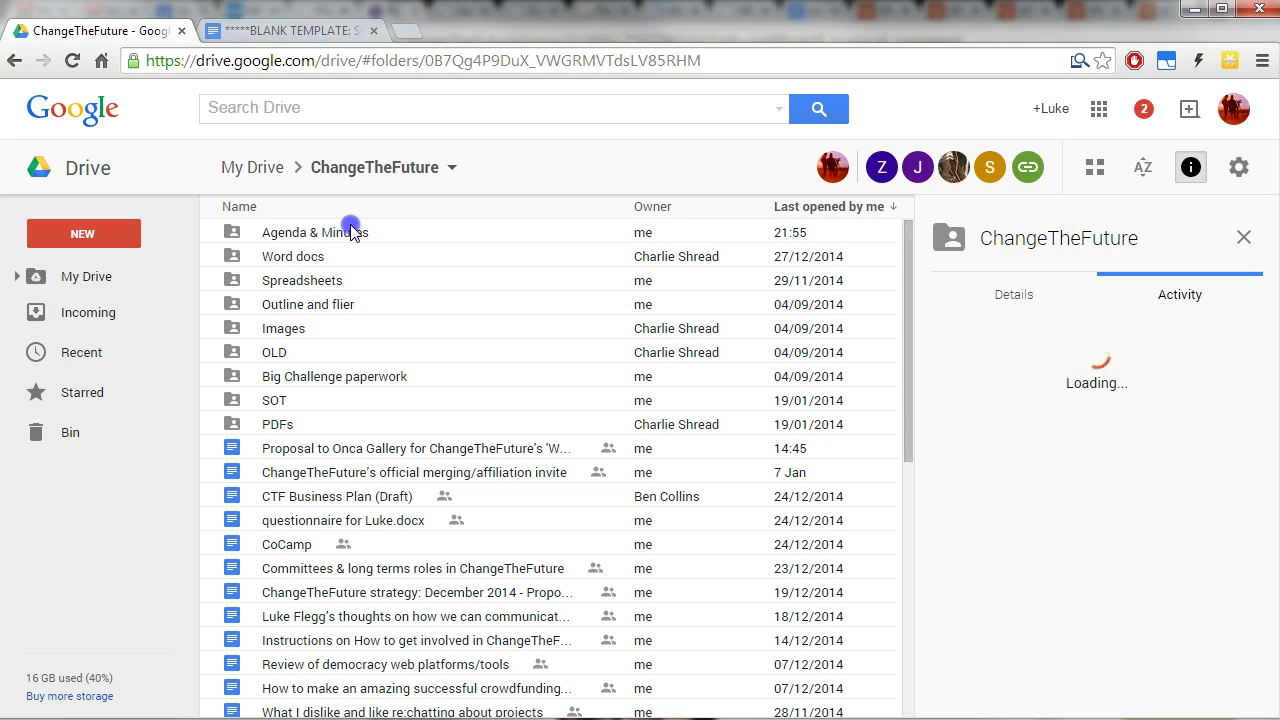
Make a copy of the *****BLANK TEMPLATE file inside the Agenda & Minutes folder.
double_click(350, 232)
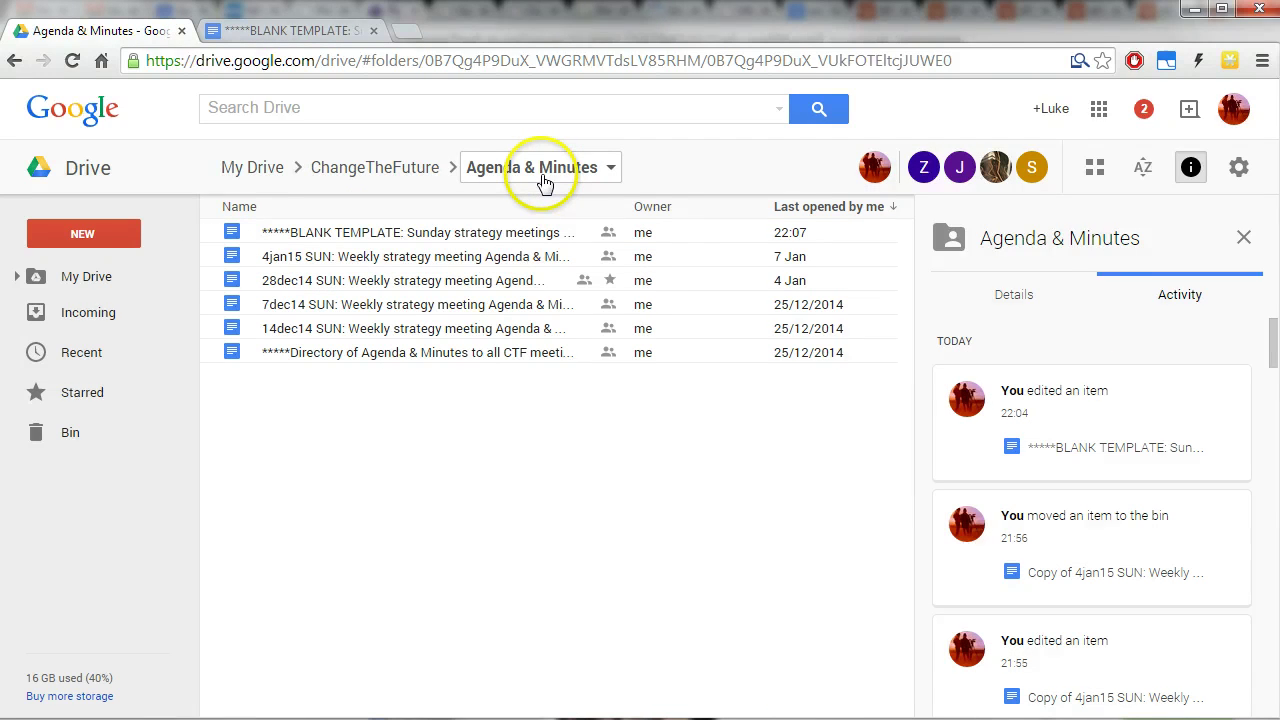
click(360, 240)
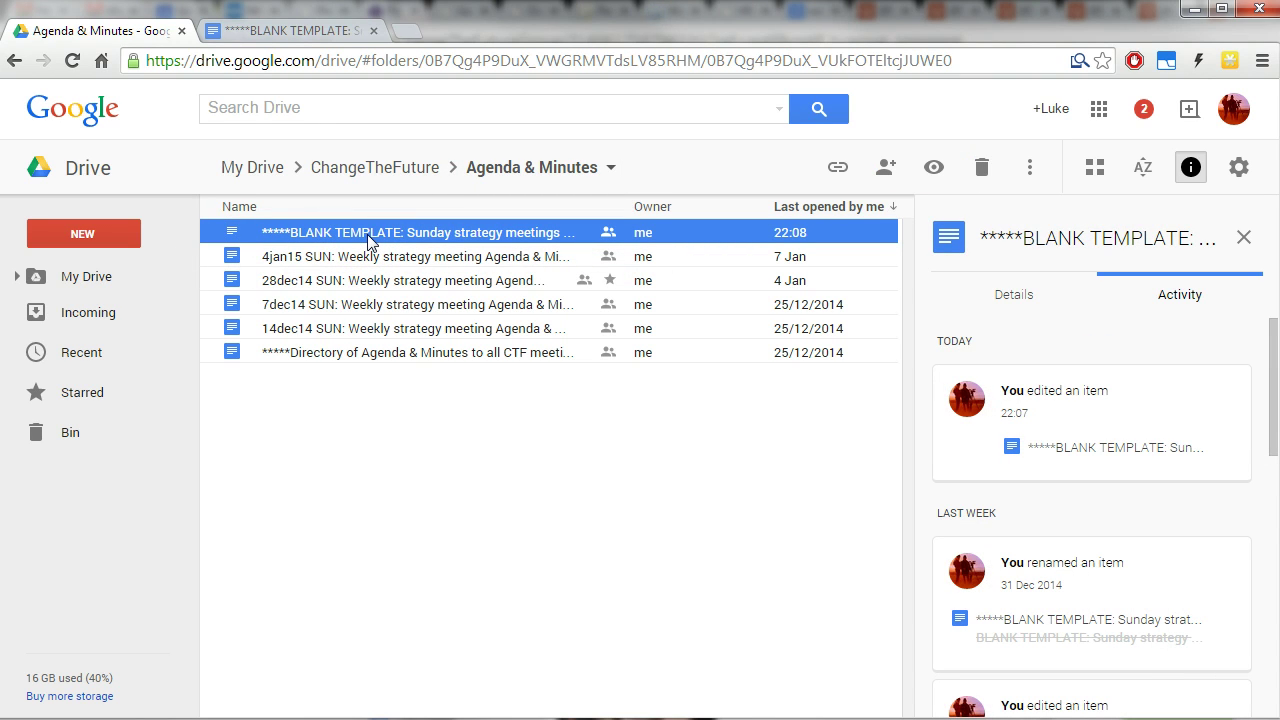
right_click(368, 242)
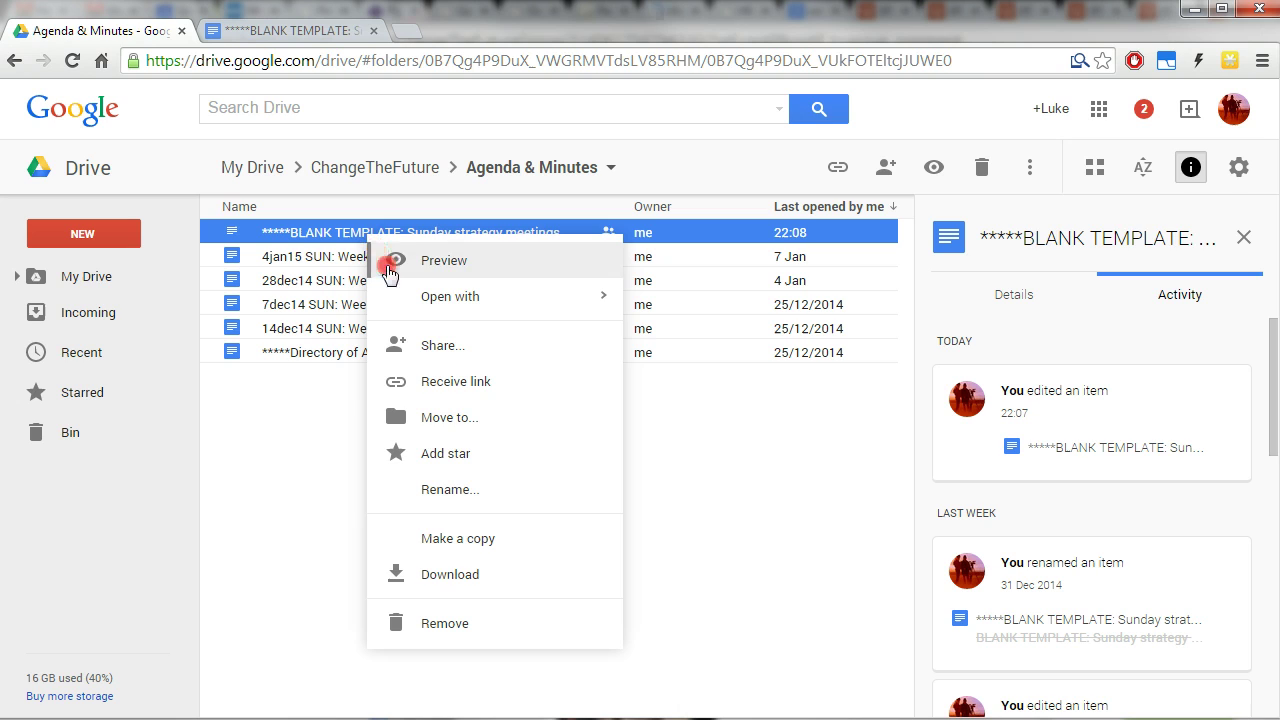
click(511, 542)
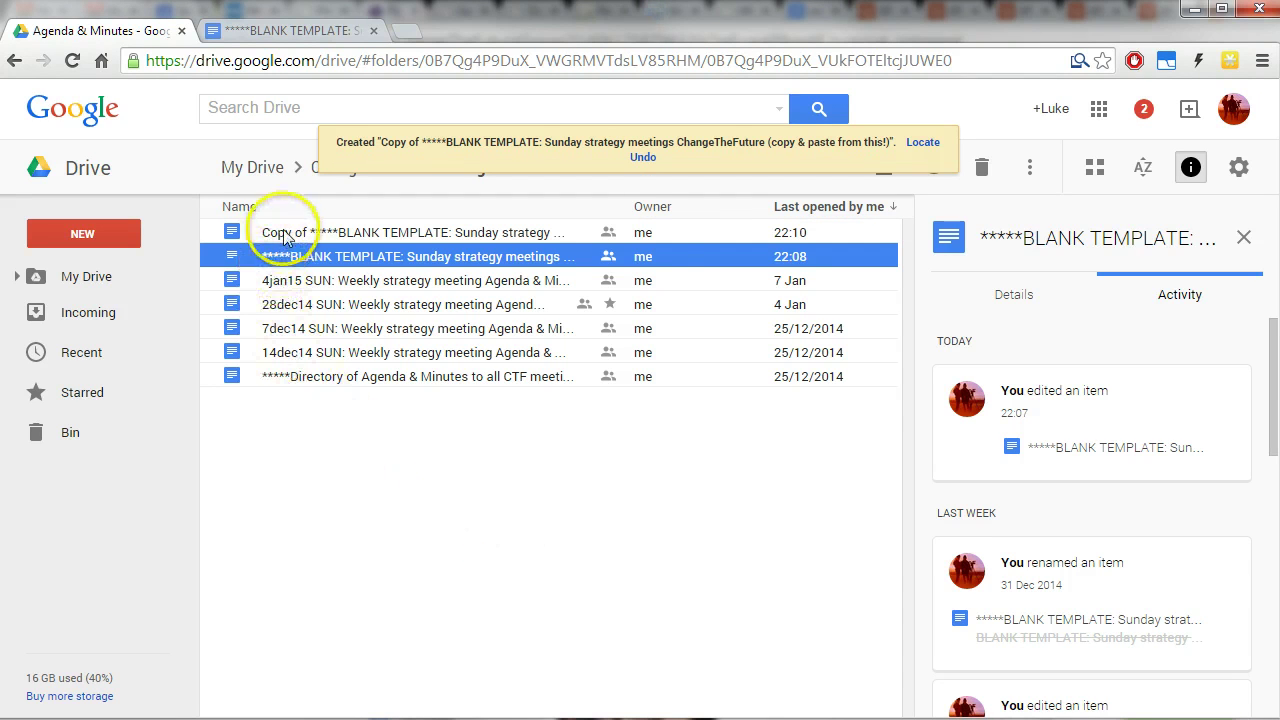
Rename the template copy to '11jan15 SUN: Weekly strategy meeting Agenda & Minutes'.
click(435, 232)
right_click(435, 232)
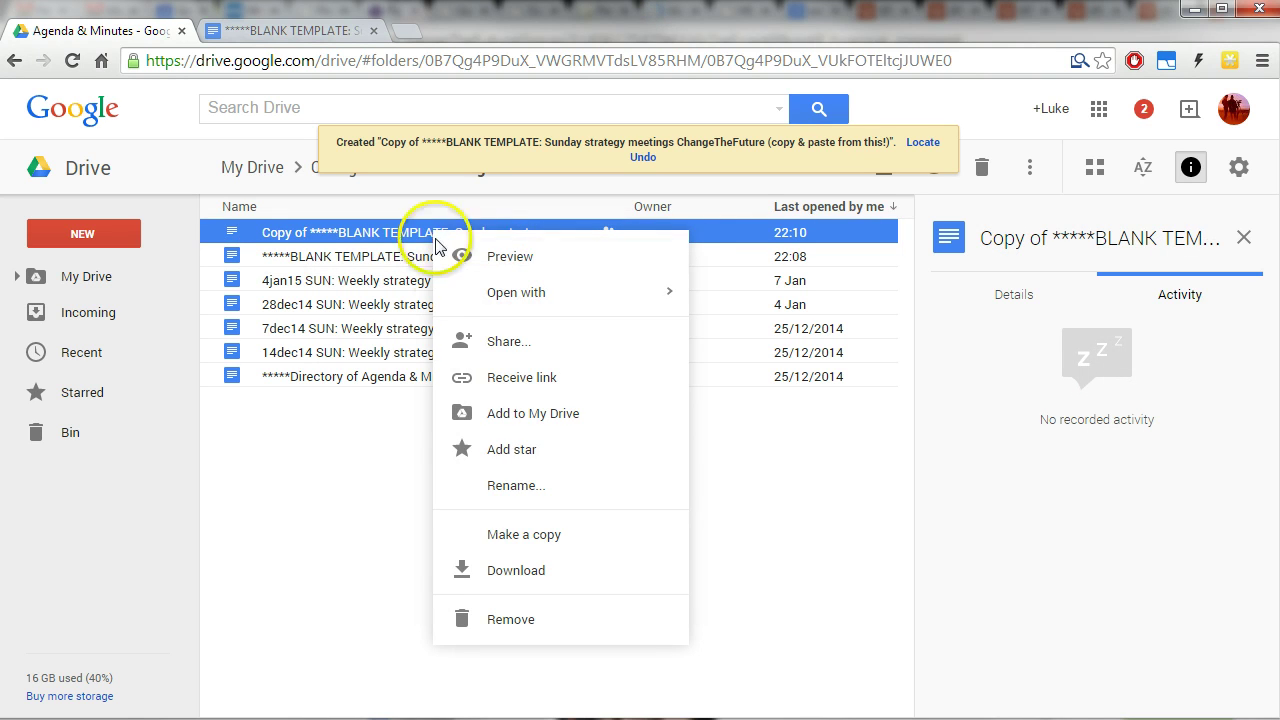
click(547, 488)
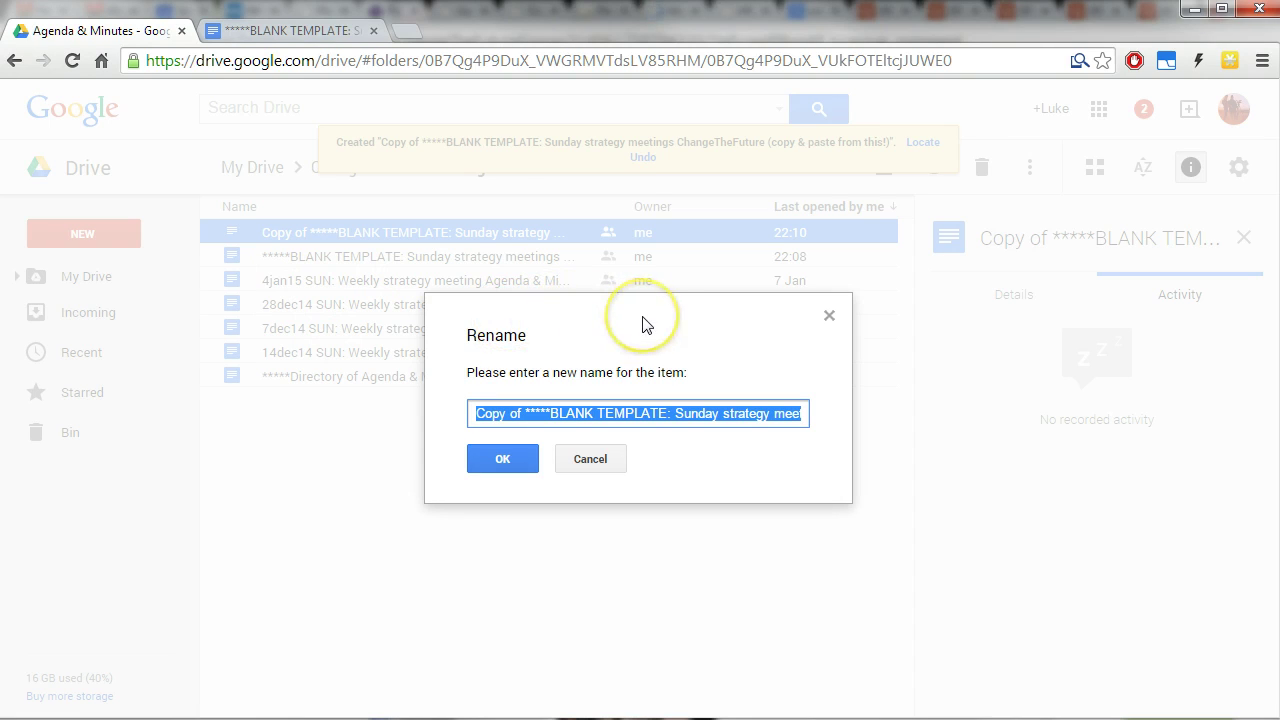
text(11)
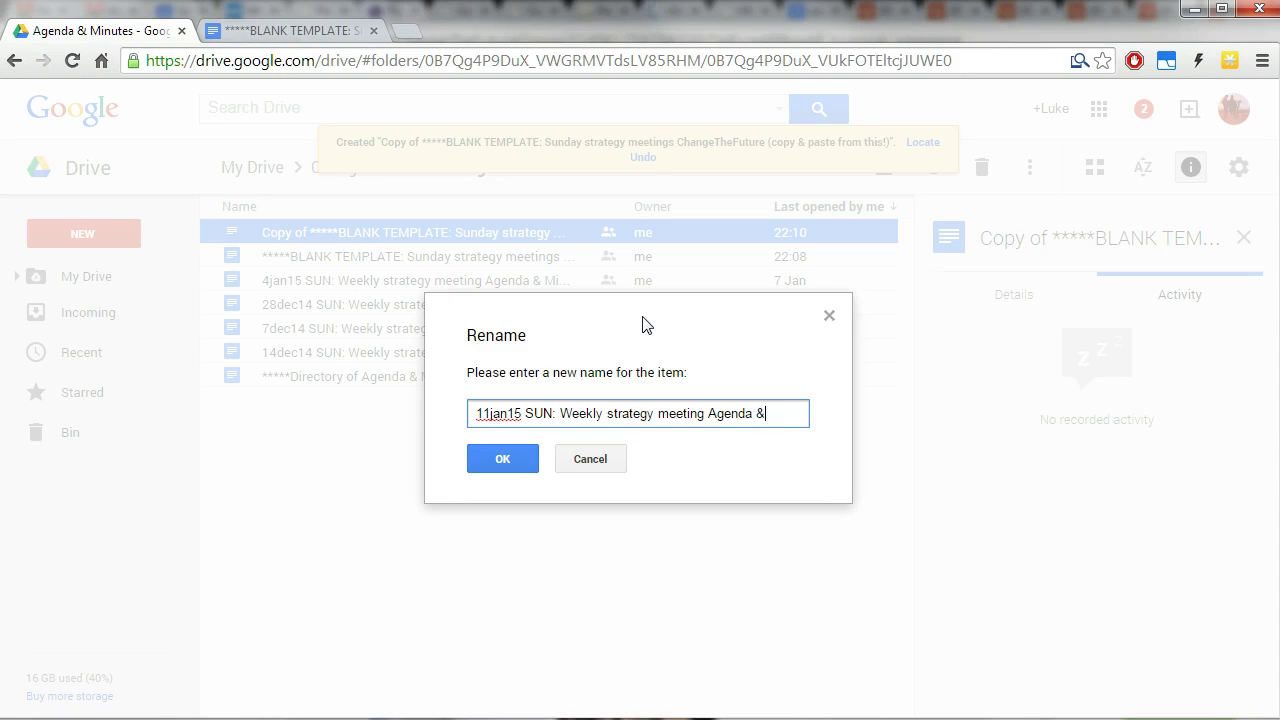
text(nutes)
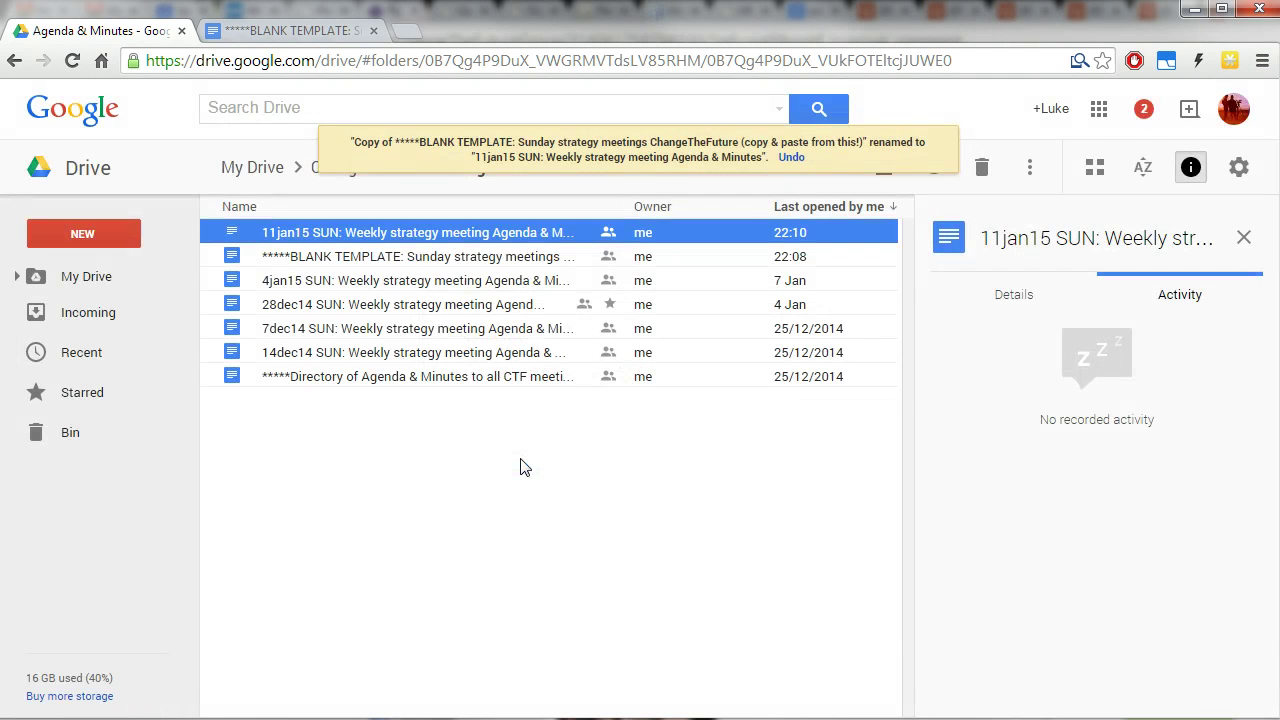
Confirm the new name, open the document and inspect the embedded file-list example image.
click(523, 455)
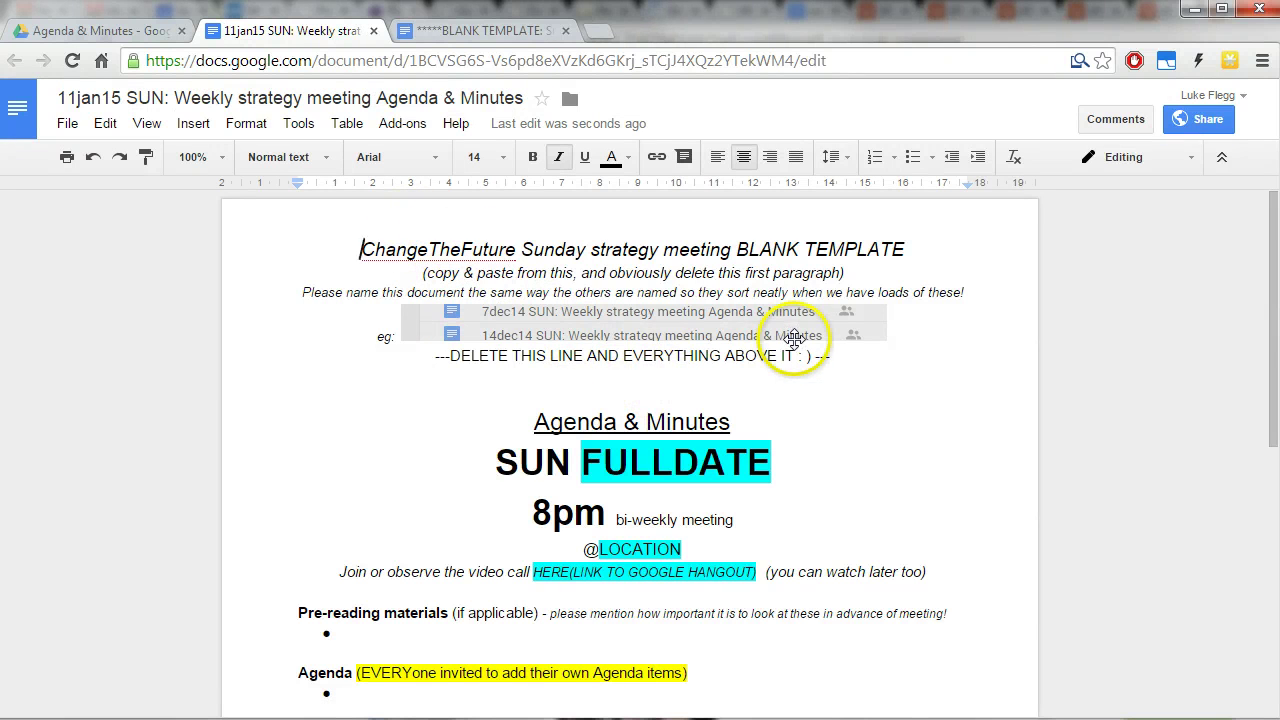
click(552, 332)
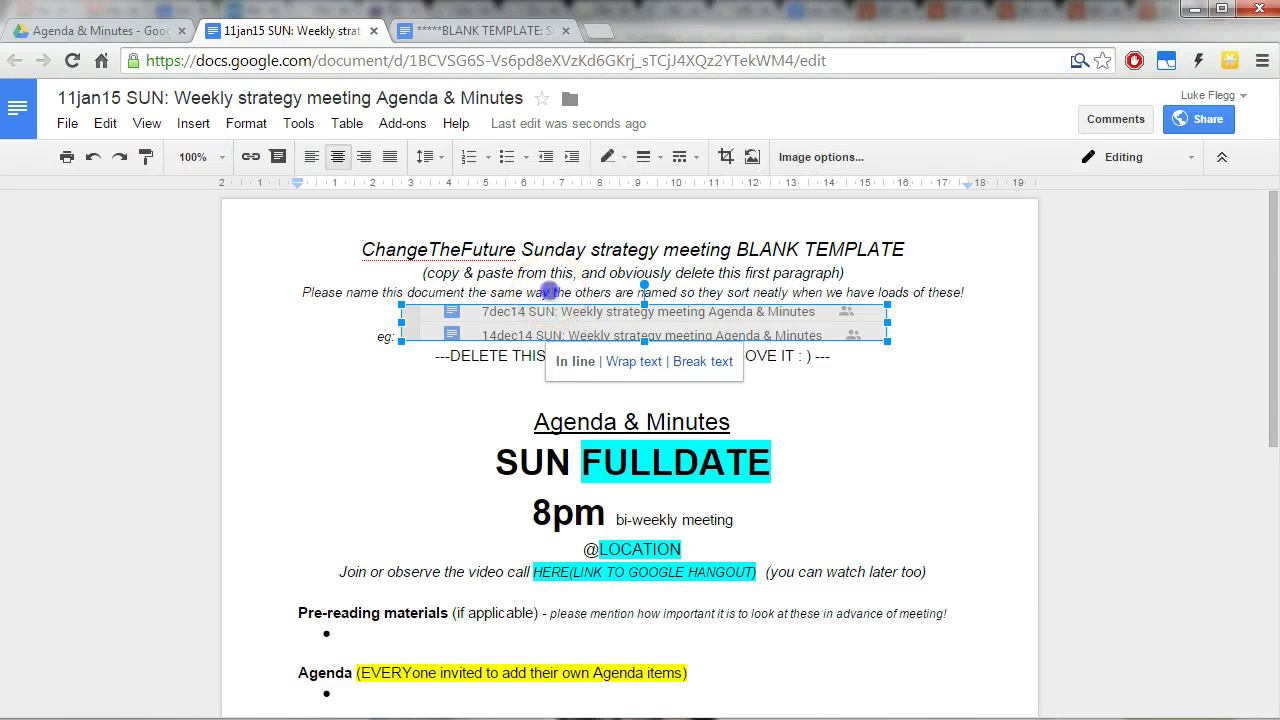
click(549, 292)
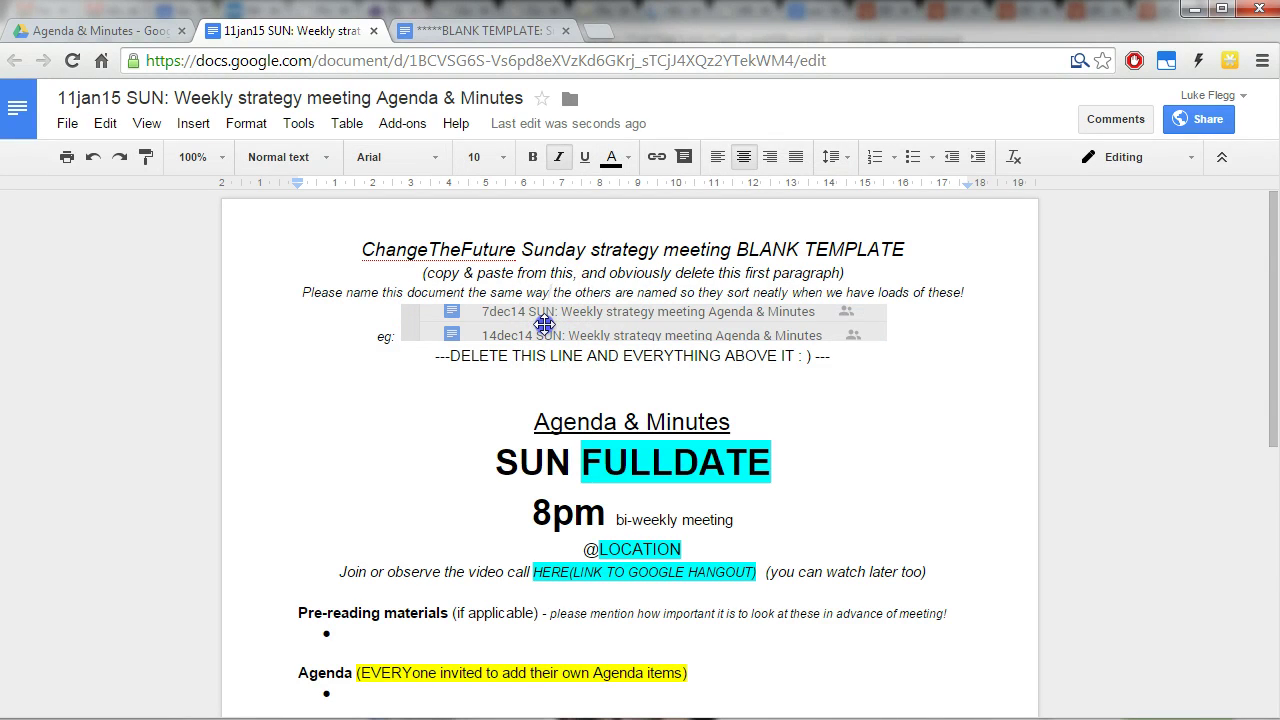
click(542, 318)
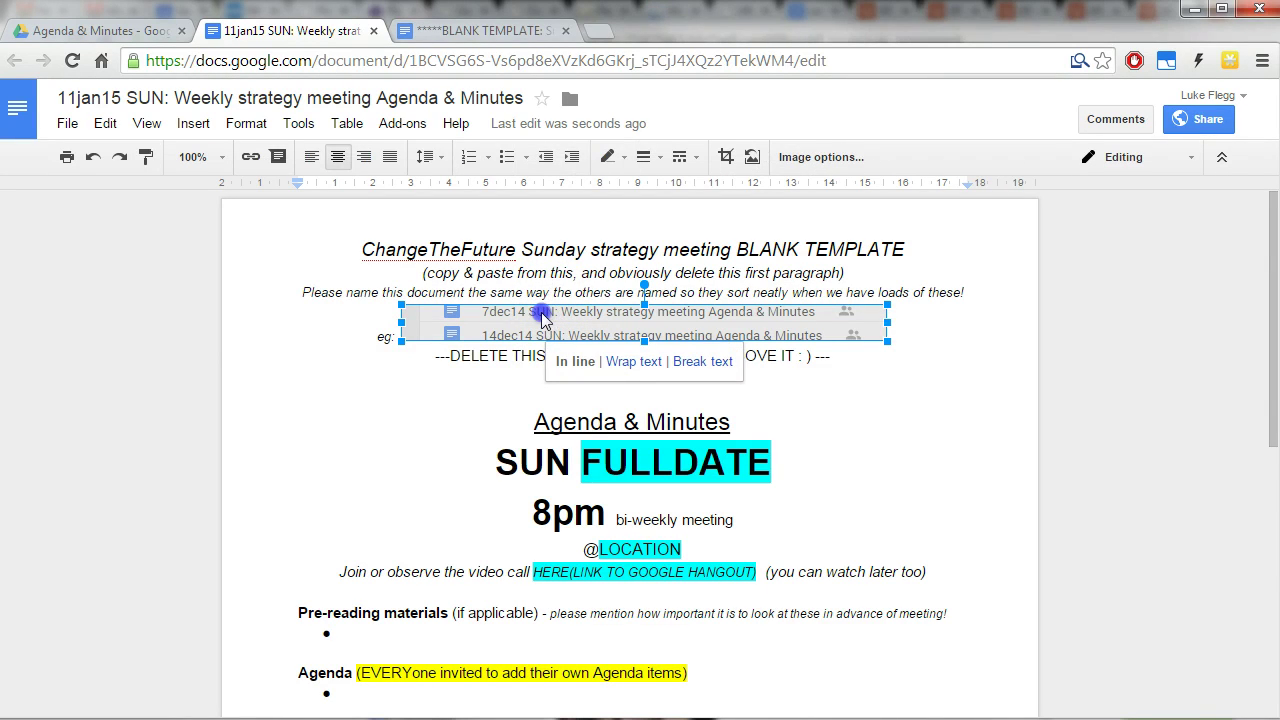
click(548, 291)
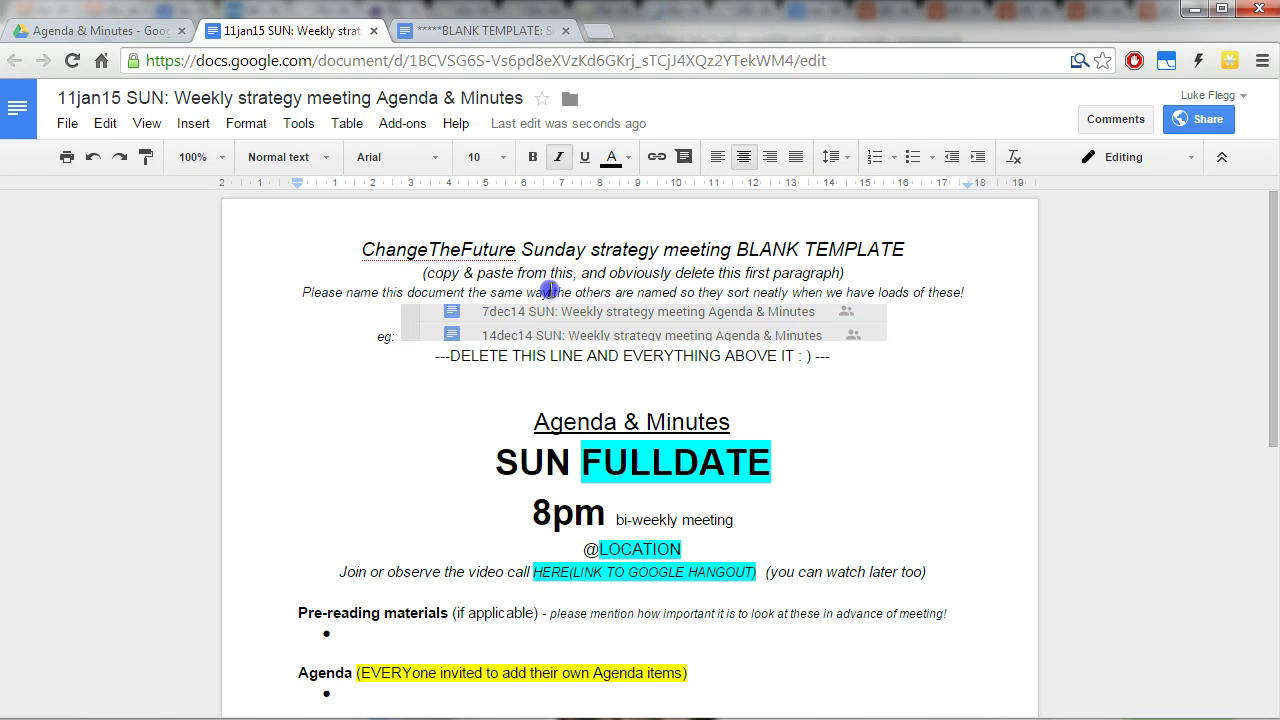
Delete the template instruction block and replace FULLDATE in the heading with 11jan15.
drag(360, 249, 854, 356)
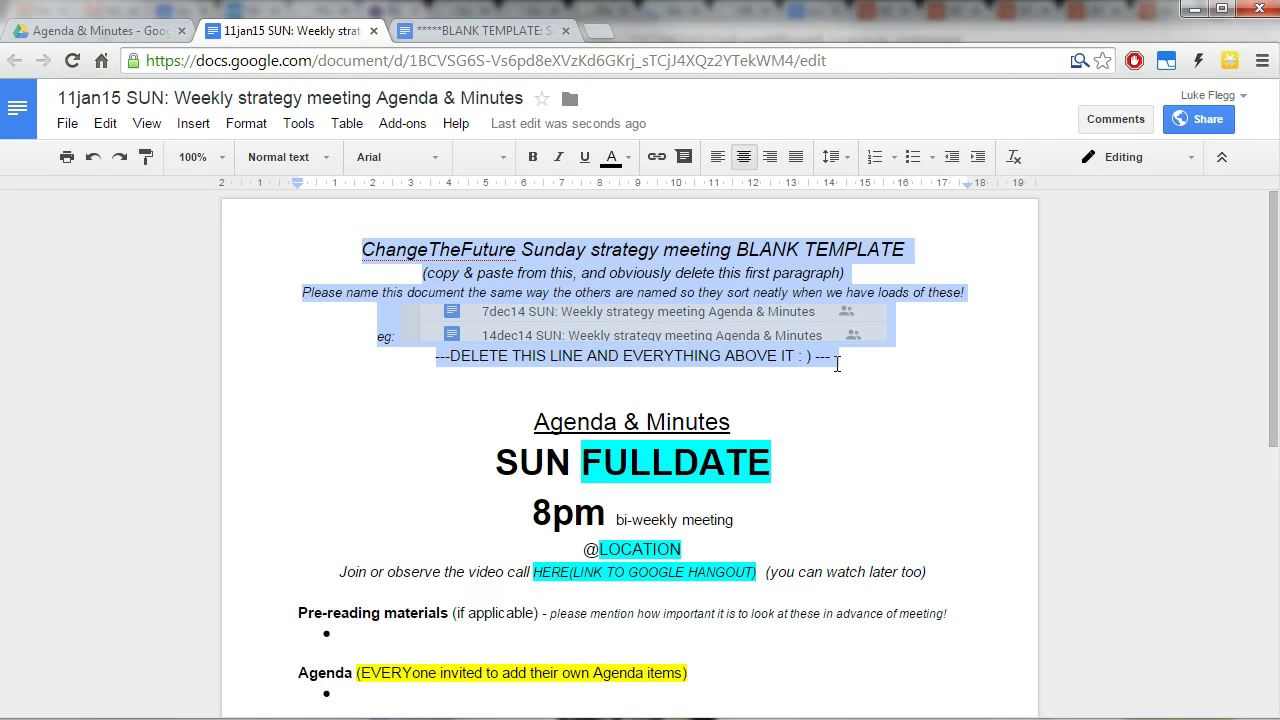
key(Delete)
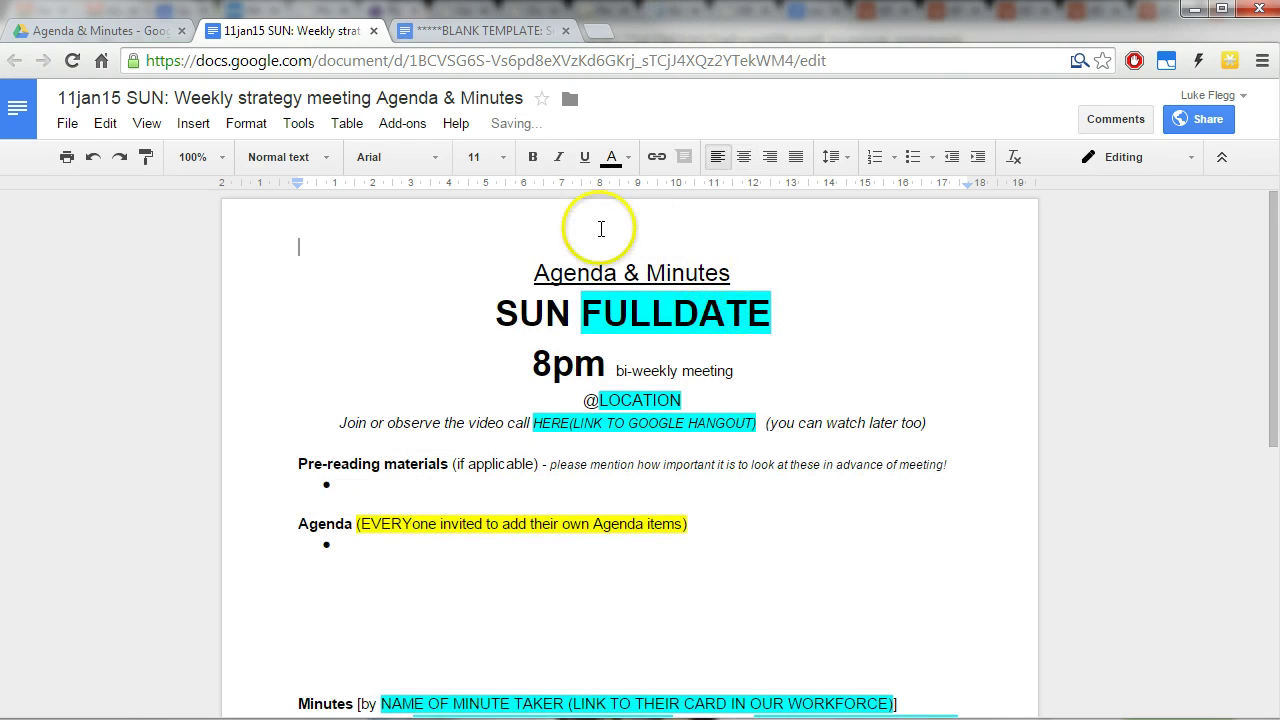
key(Delete)
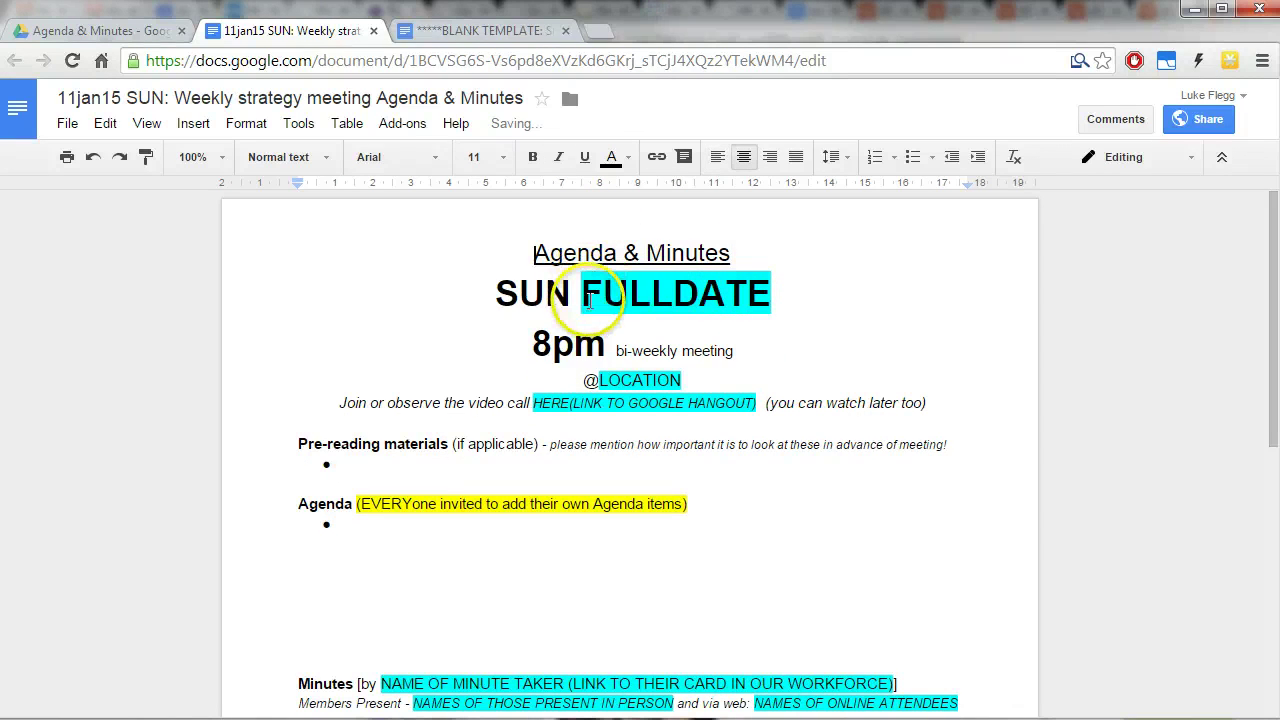
drag(581, 293, 771, 294)
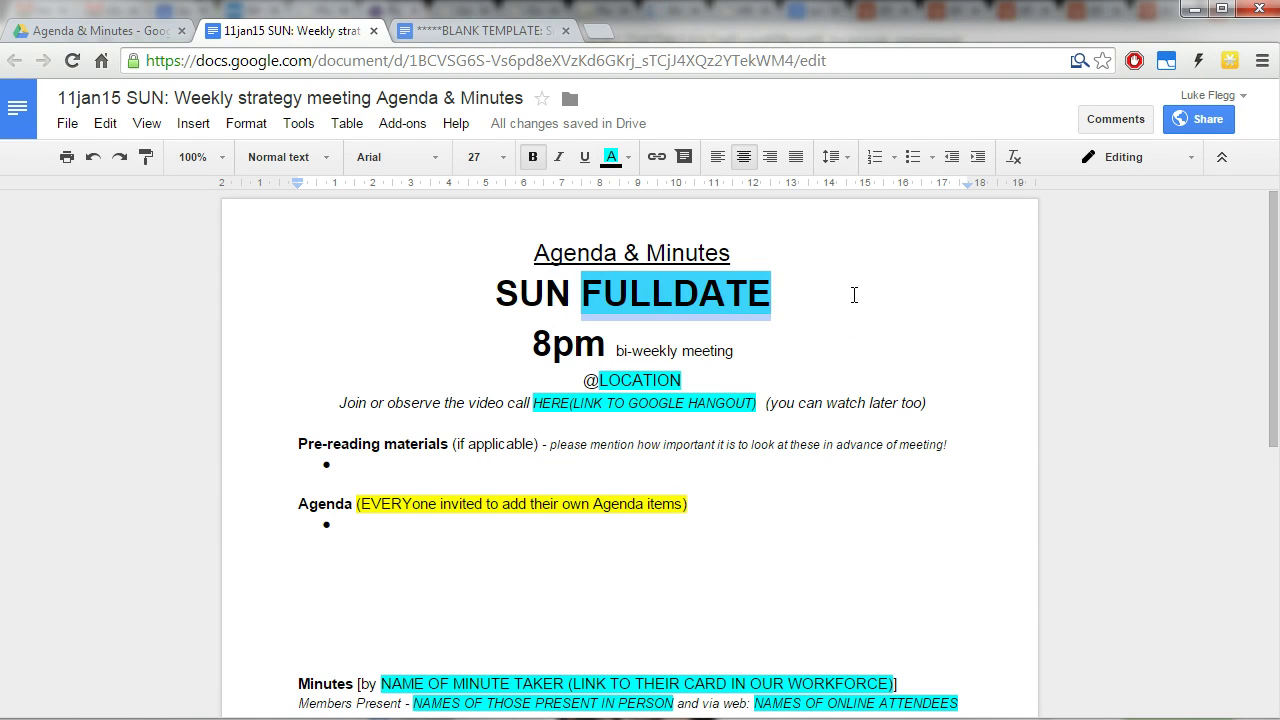
text(11)
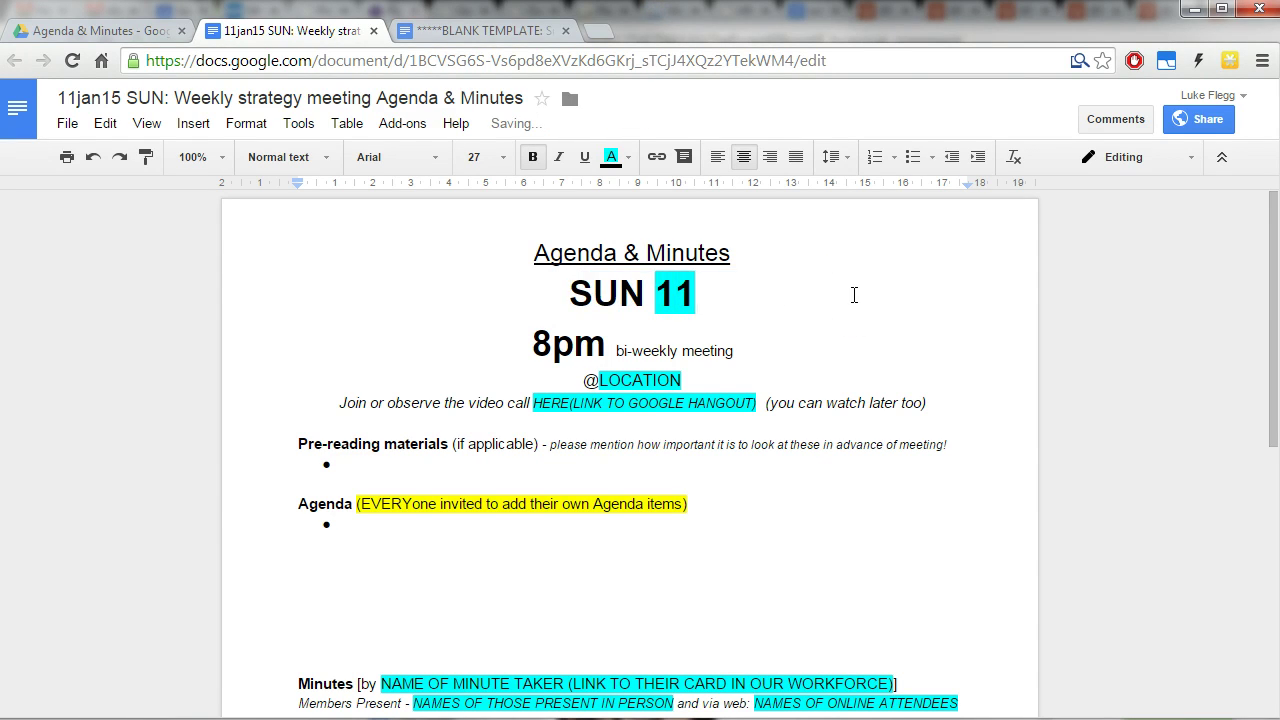
text(jan15)
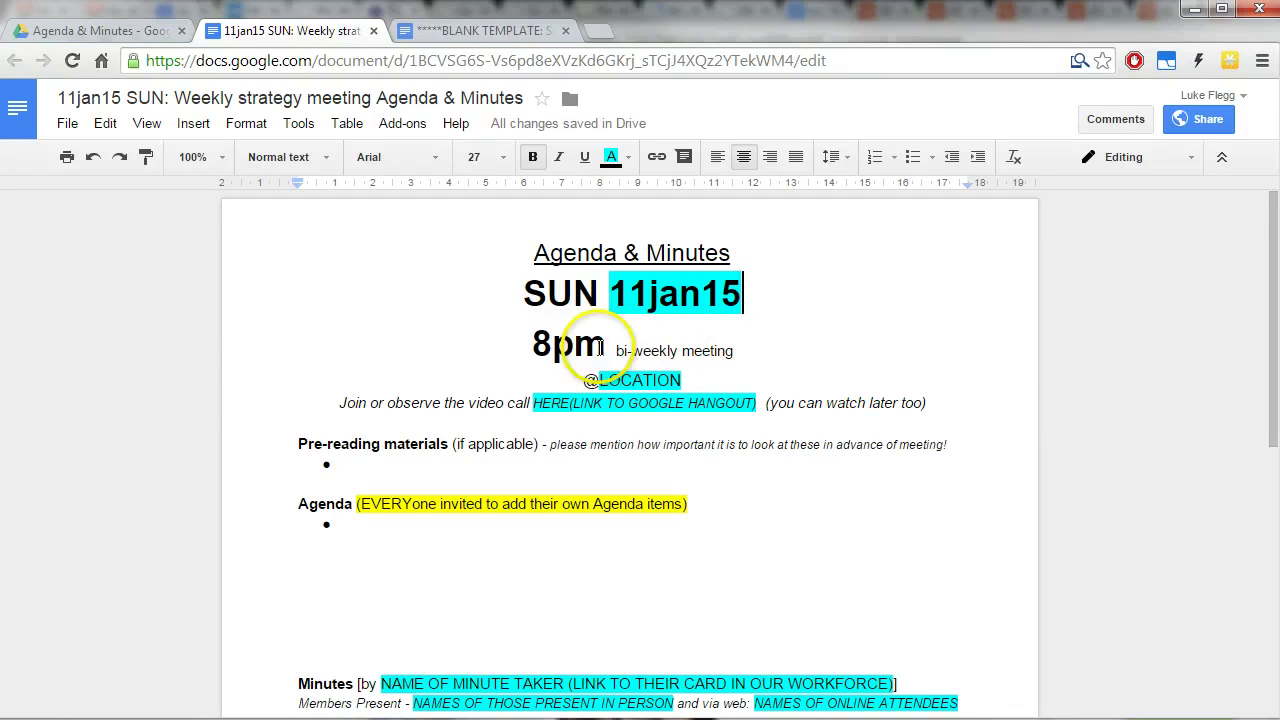
Replace the LOCATION placeholder with the host's house and a contact's phone number for the address.
double_click(608, 372)
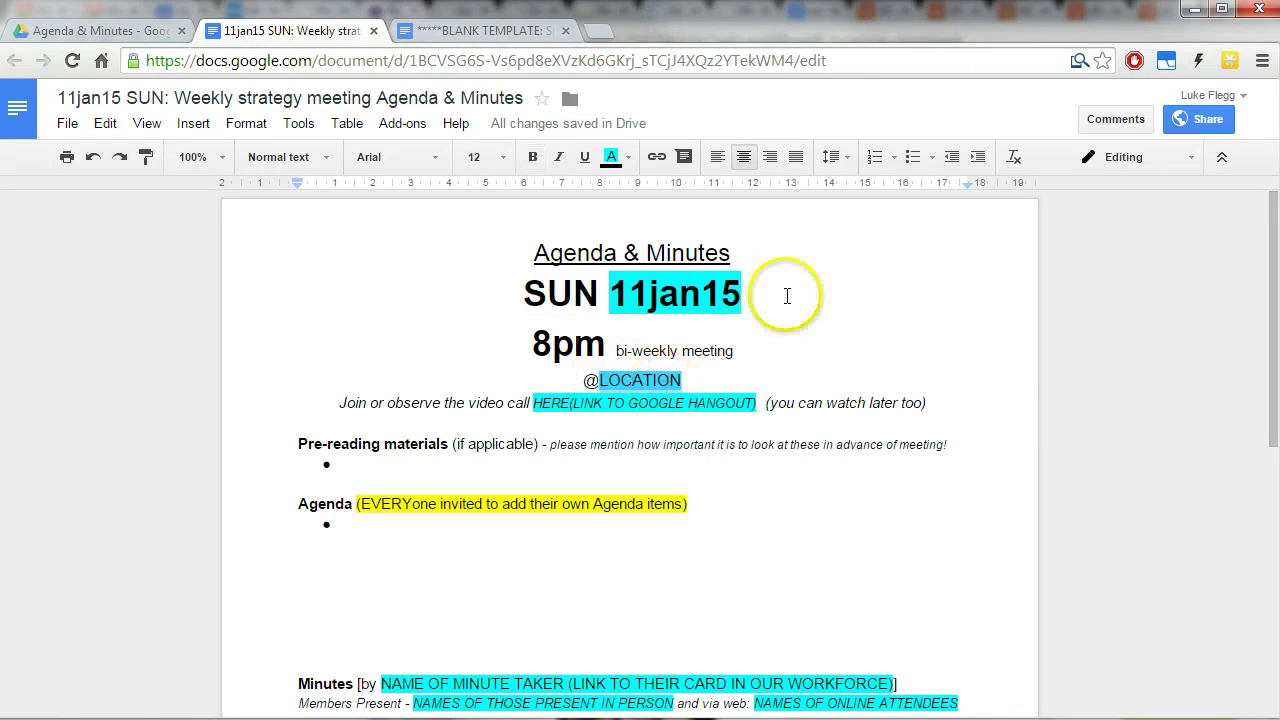
text(Lucinda)
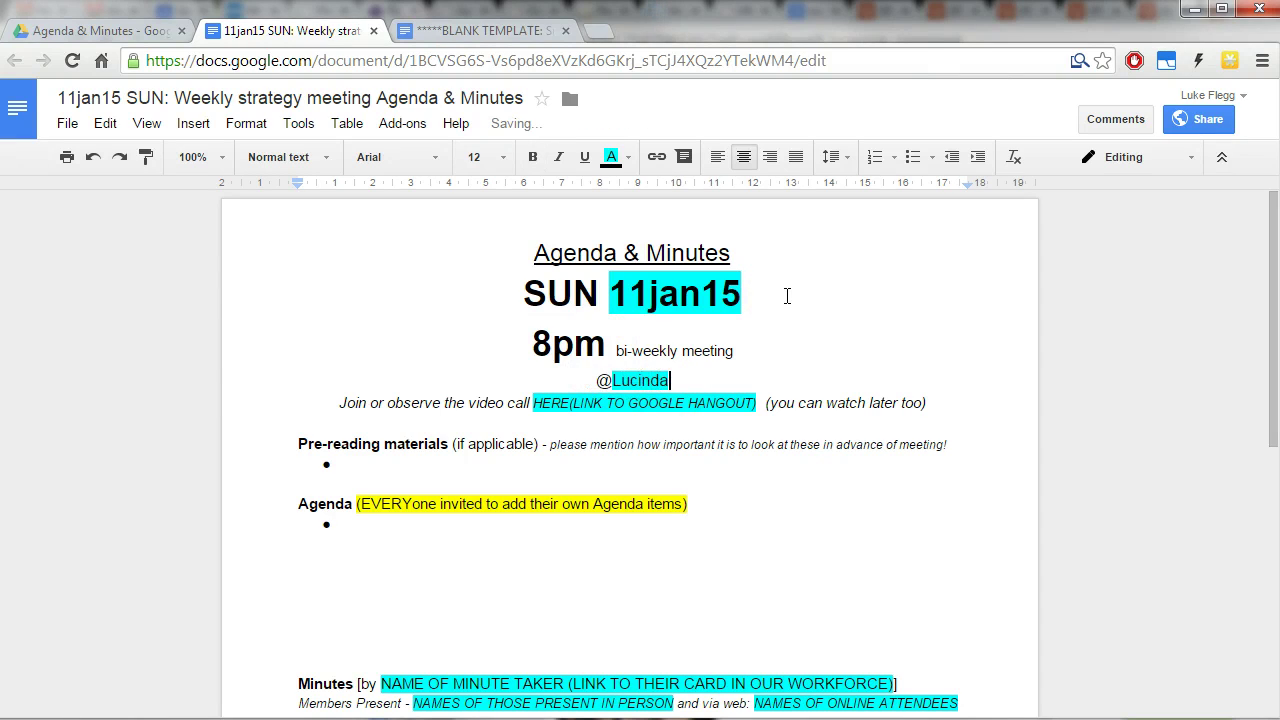
text('s house)
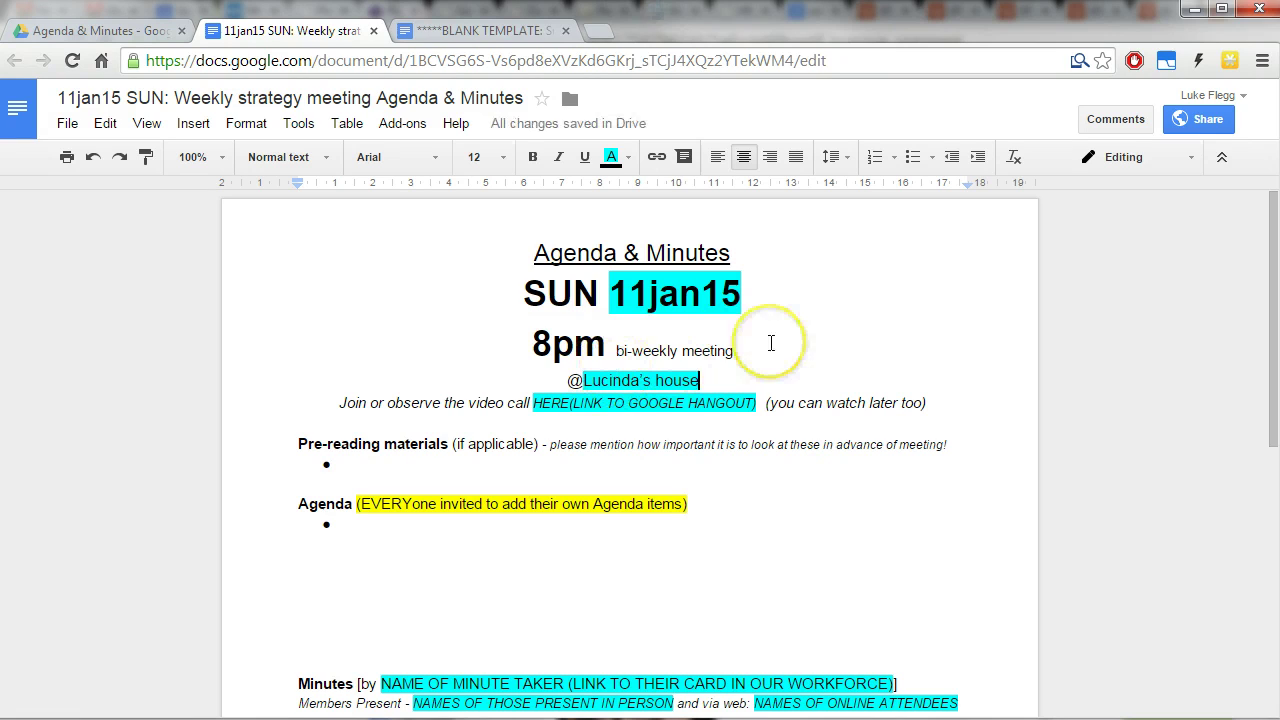
text( ()
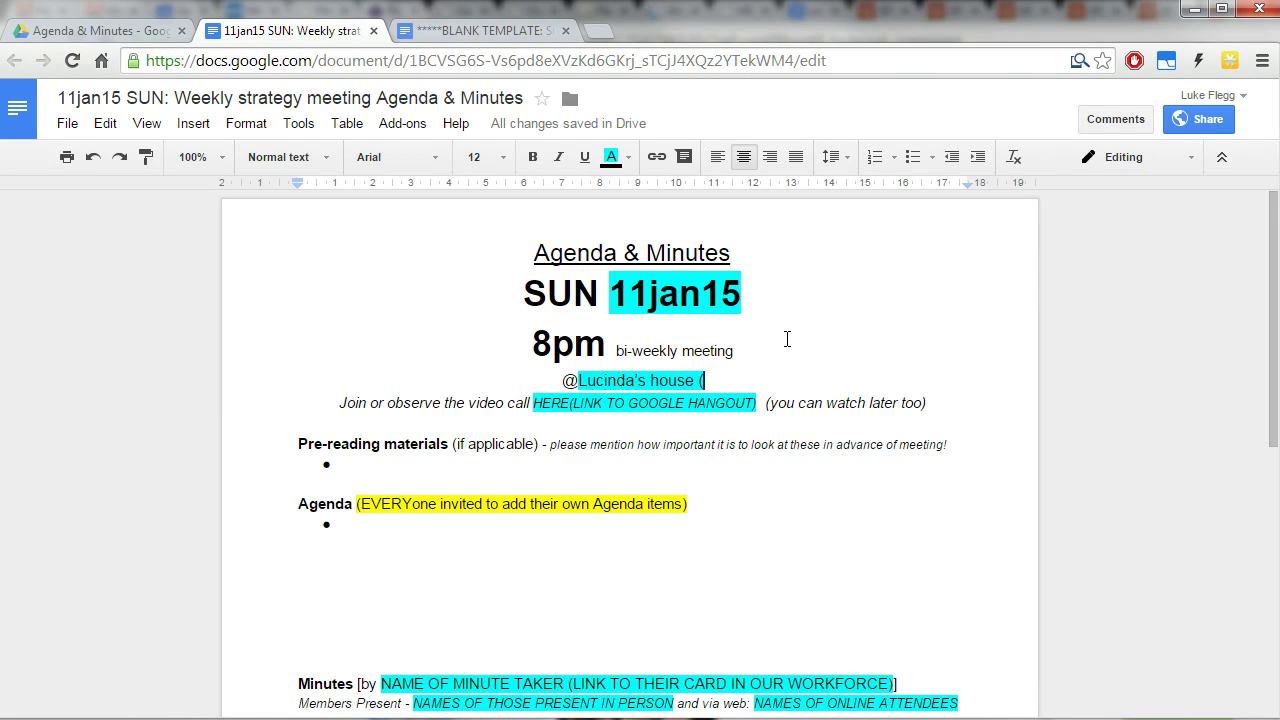
text(call Lu)
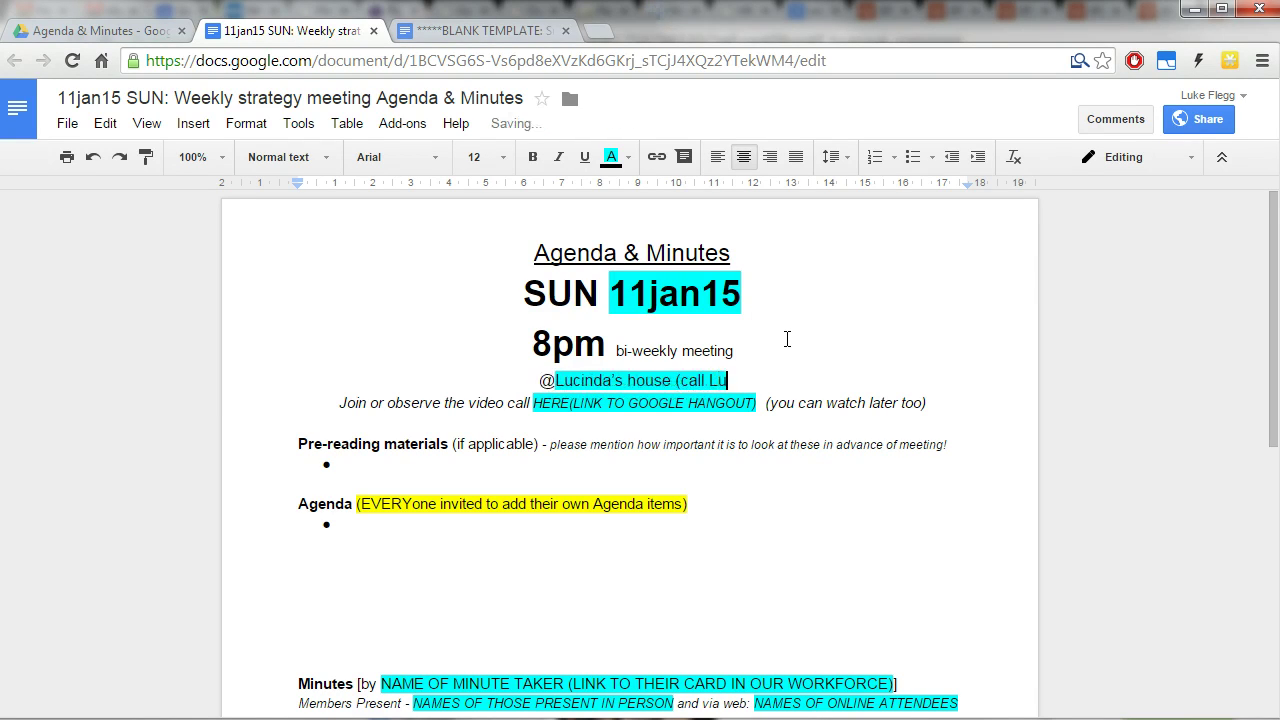
text(ke for addres)
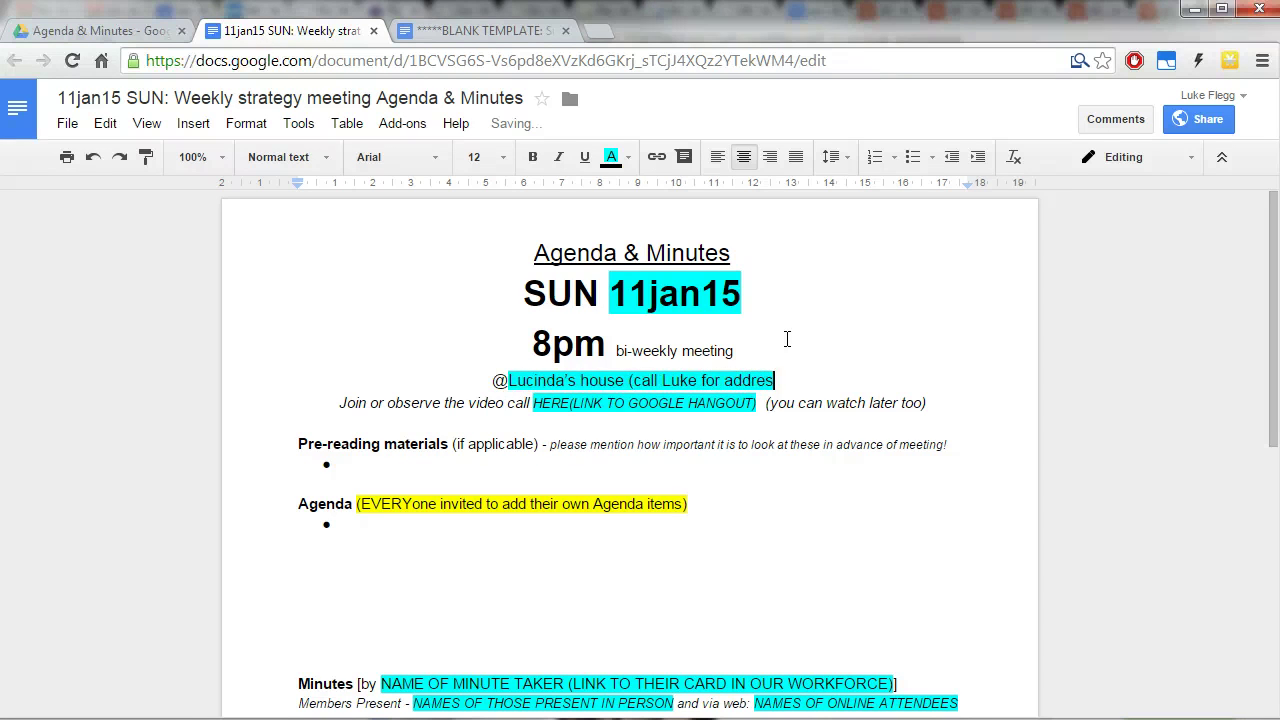
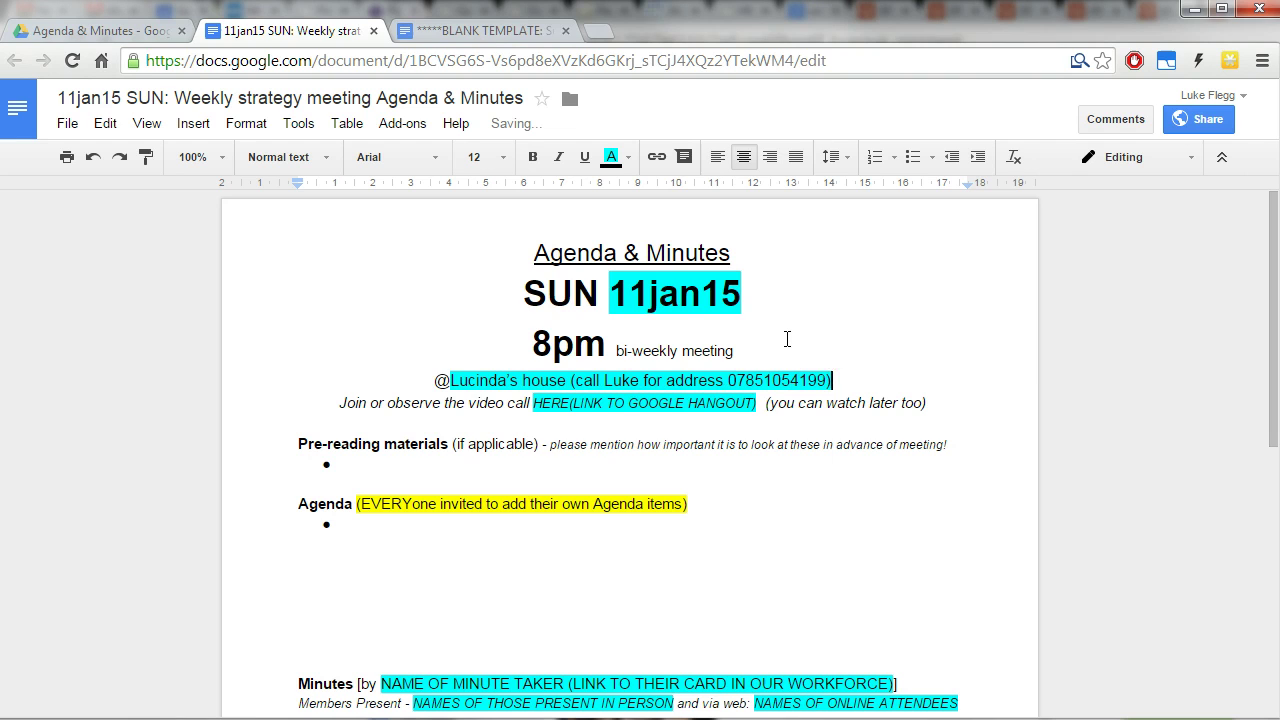
drag(534, 403, 760, 404)
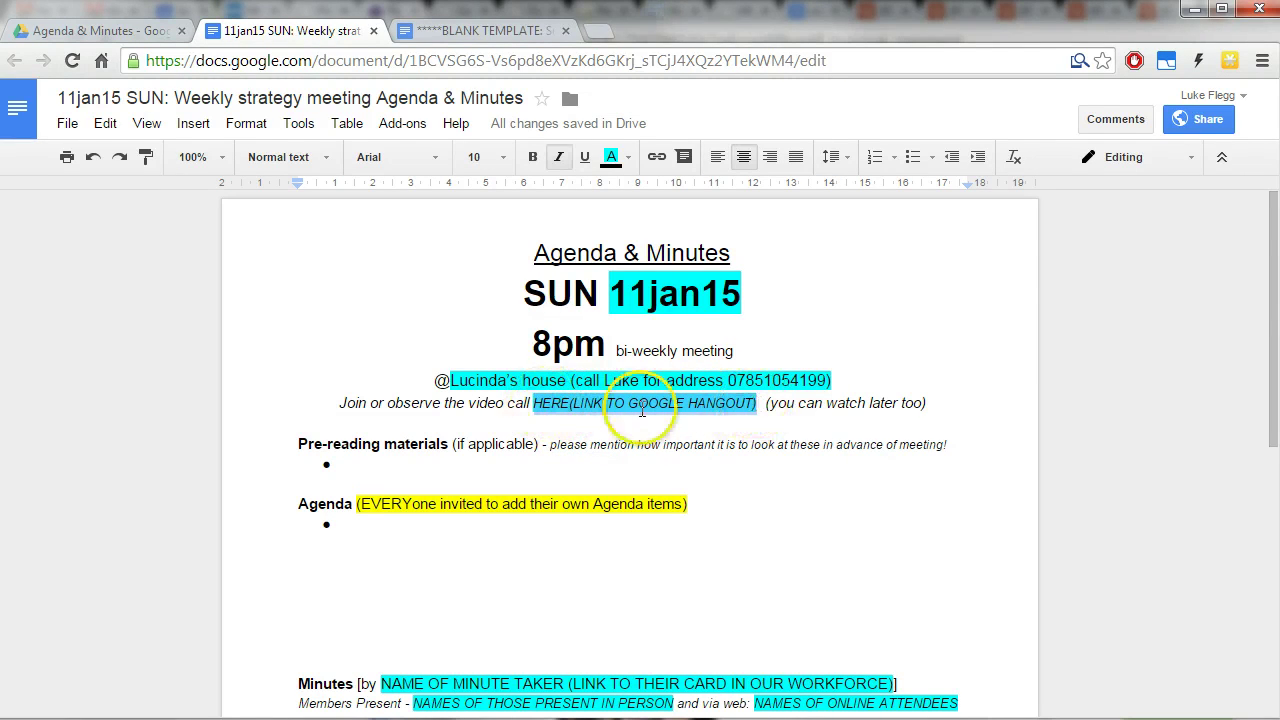
scroll(693, 425, down, 1)
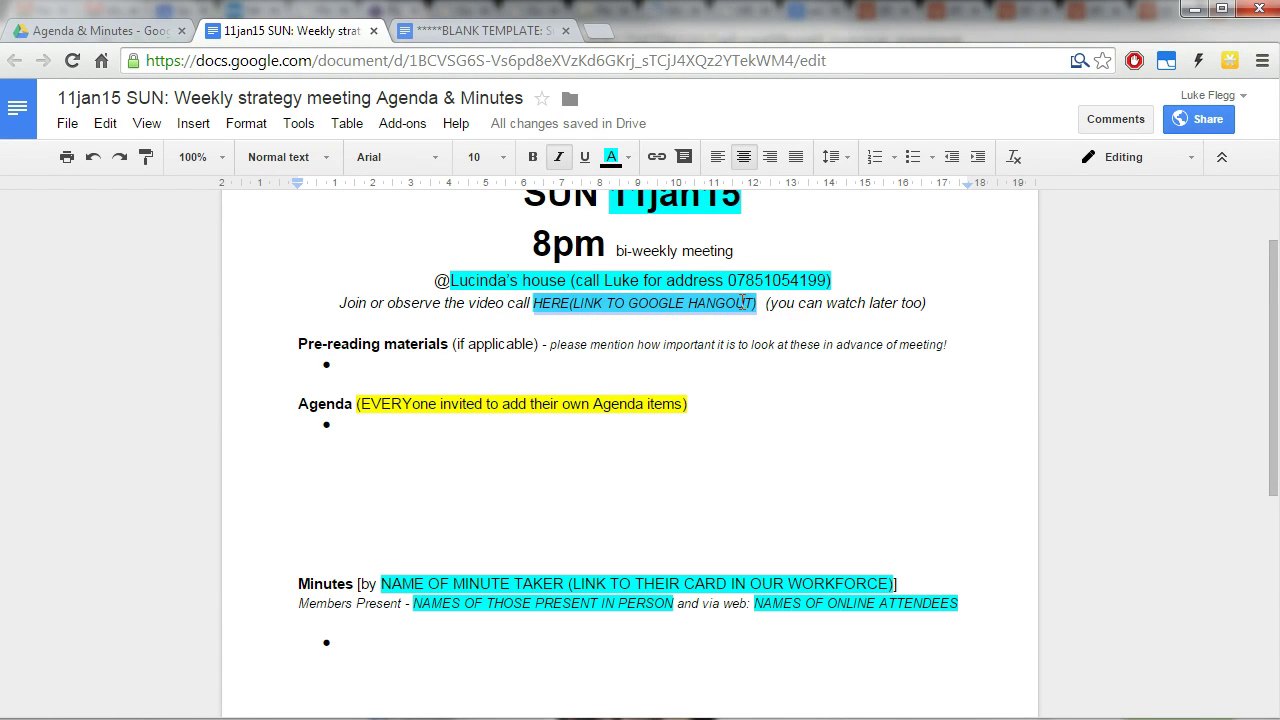
click(711, 429)
scroll(712, 431, down, 1)
drag(410, 484, 783, 482)
click(785, 484)
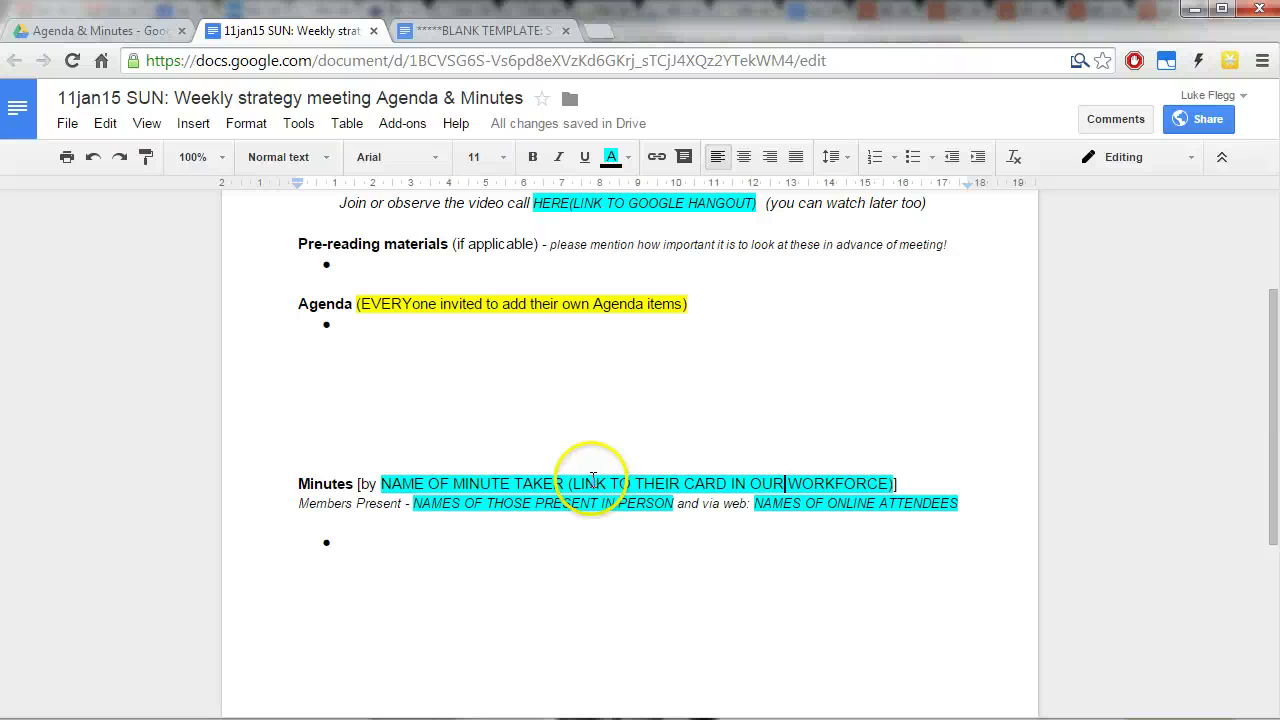
Load the Our workforce Trello board in a new browser tab.
key(ctrl+t)
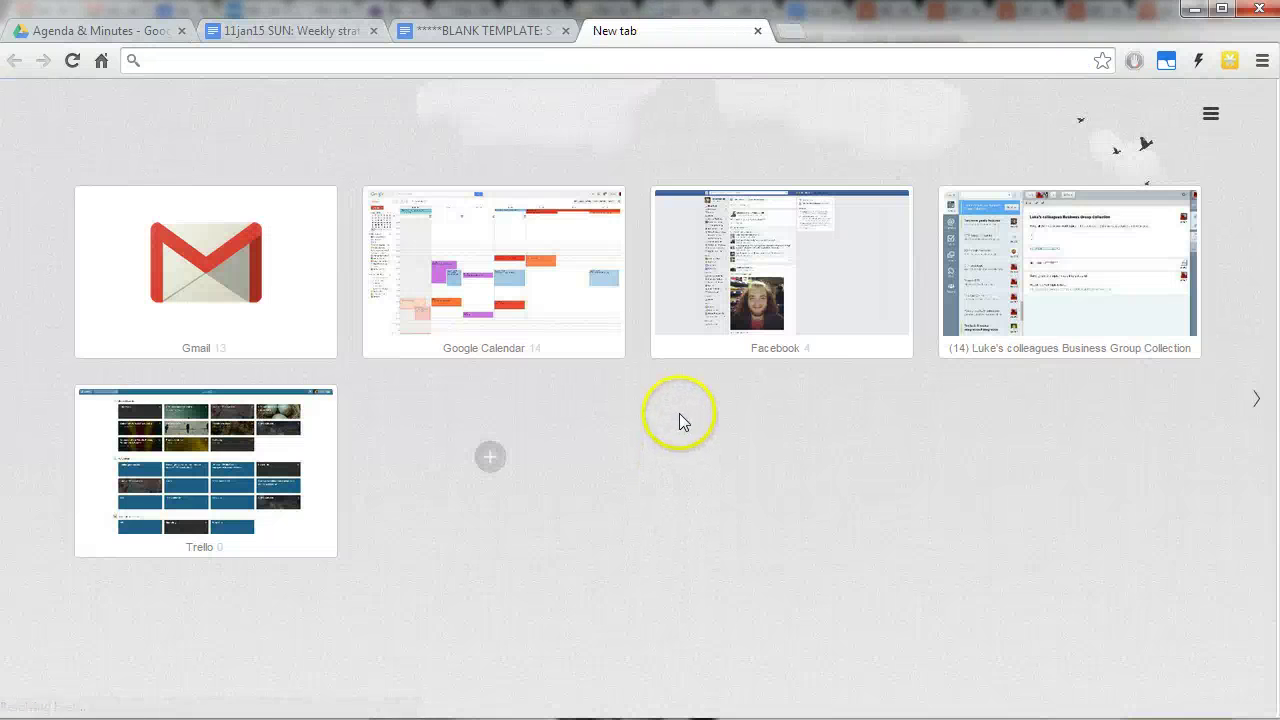
text(our wo)
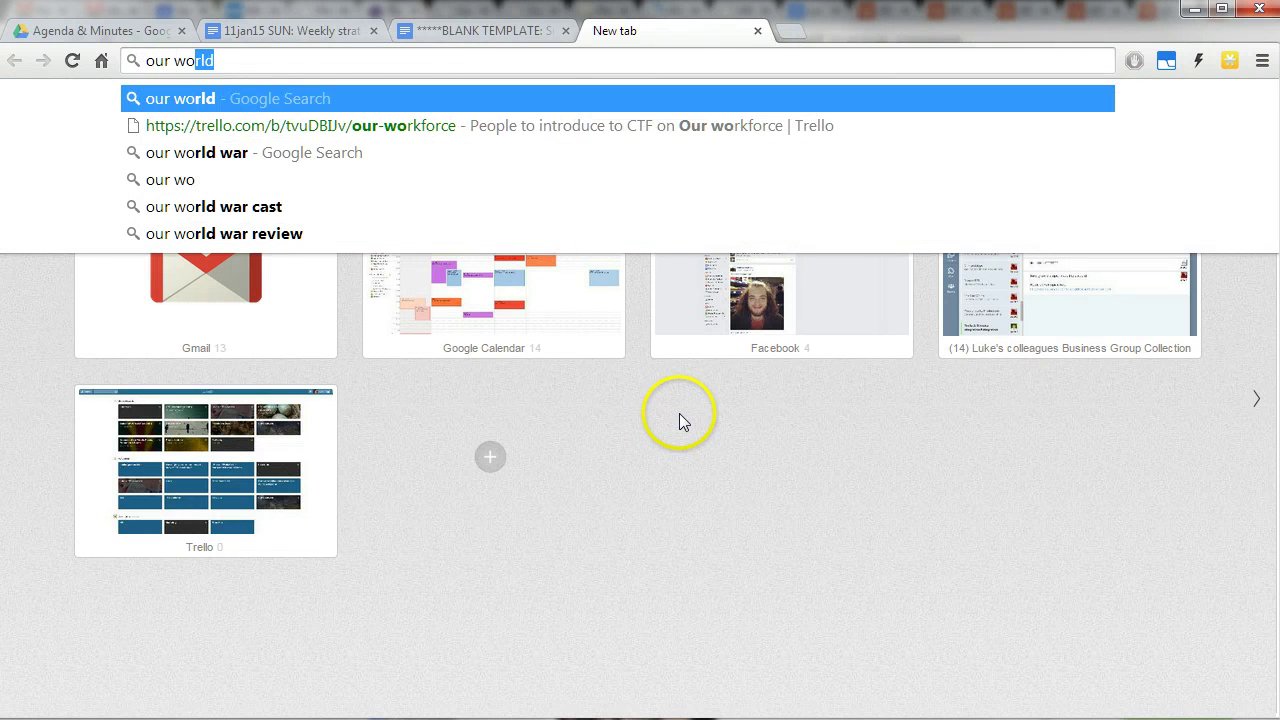
key(Down)
key(Return)
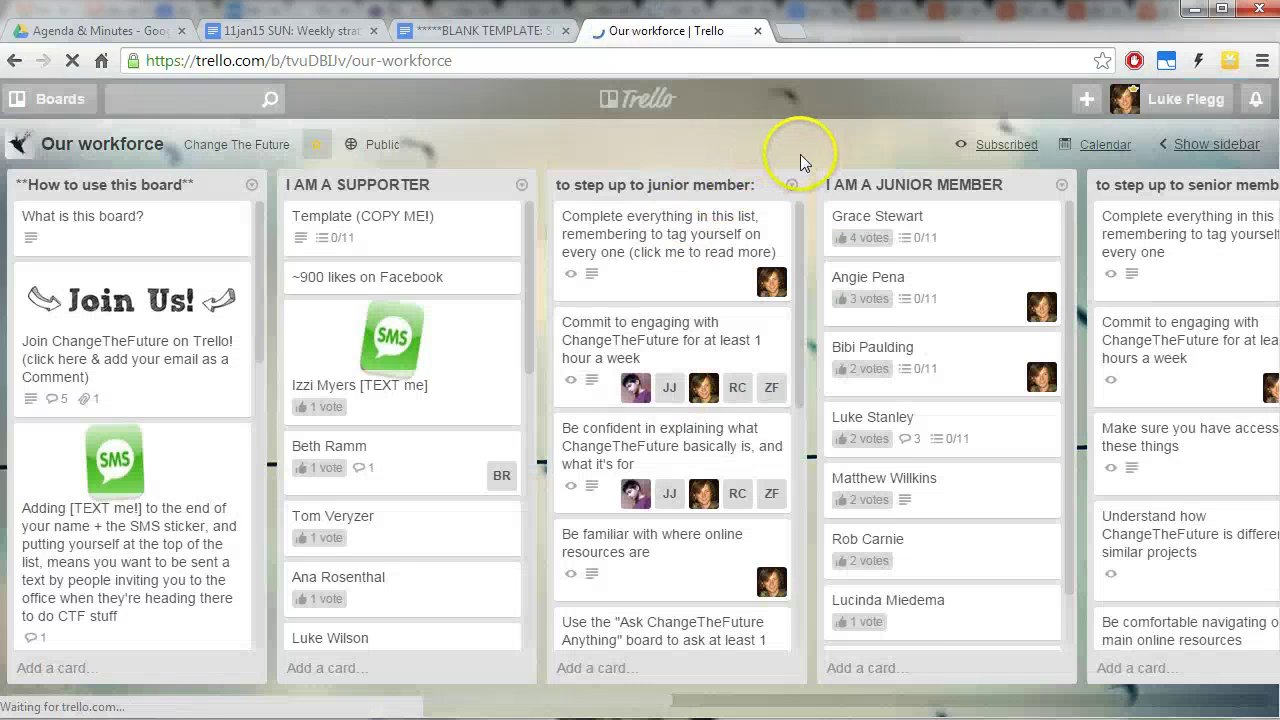
Copy a supporter's member card web address and go back to the agenda document.
click(833, 150)
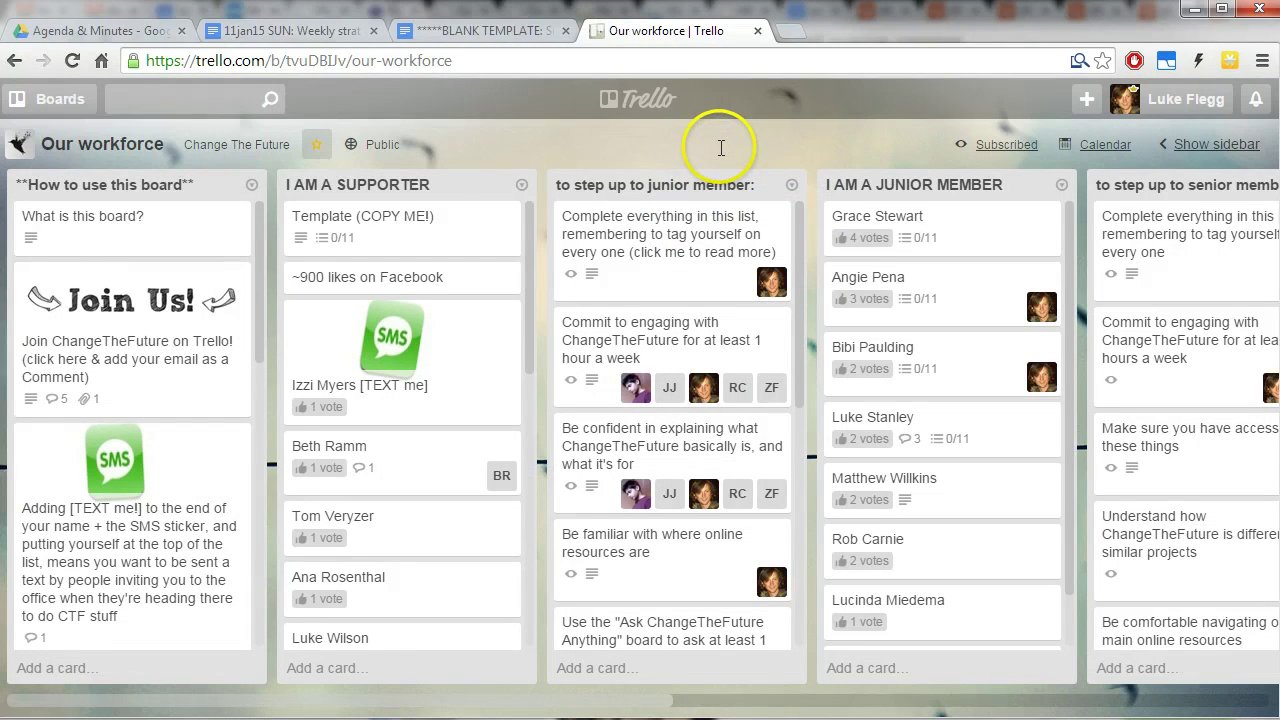
drag(665, 698, 605, 700)
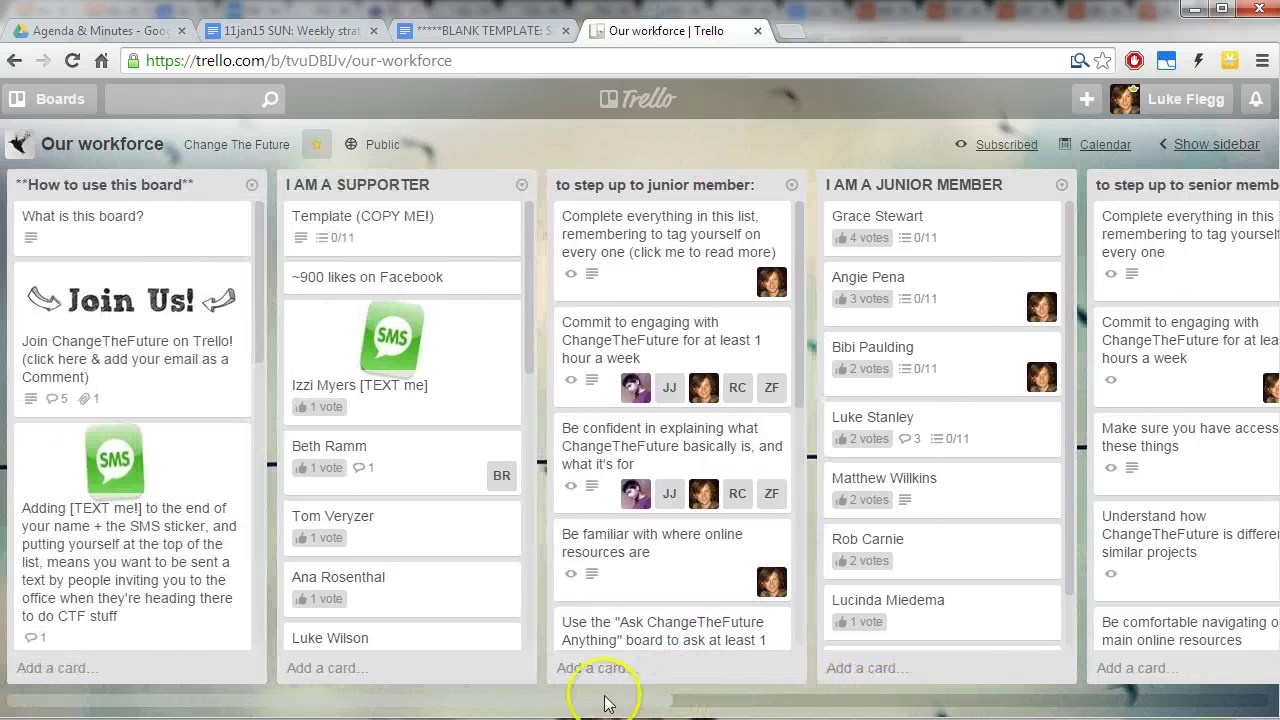
scroll(414, 449, down, 2)
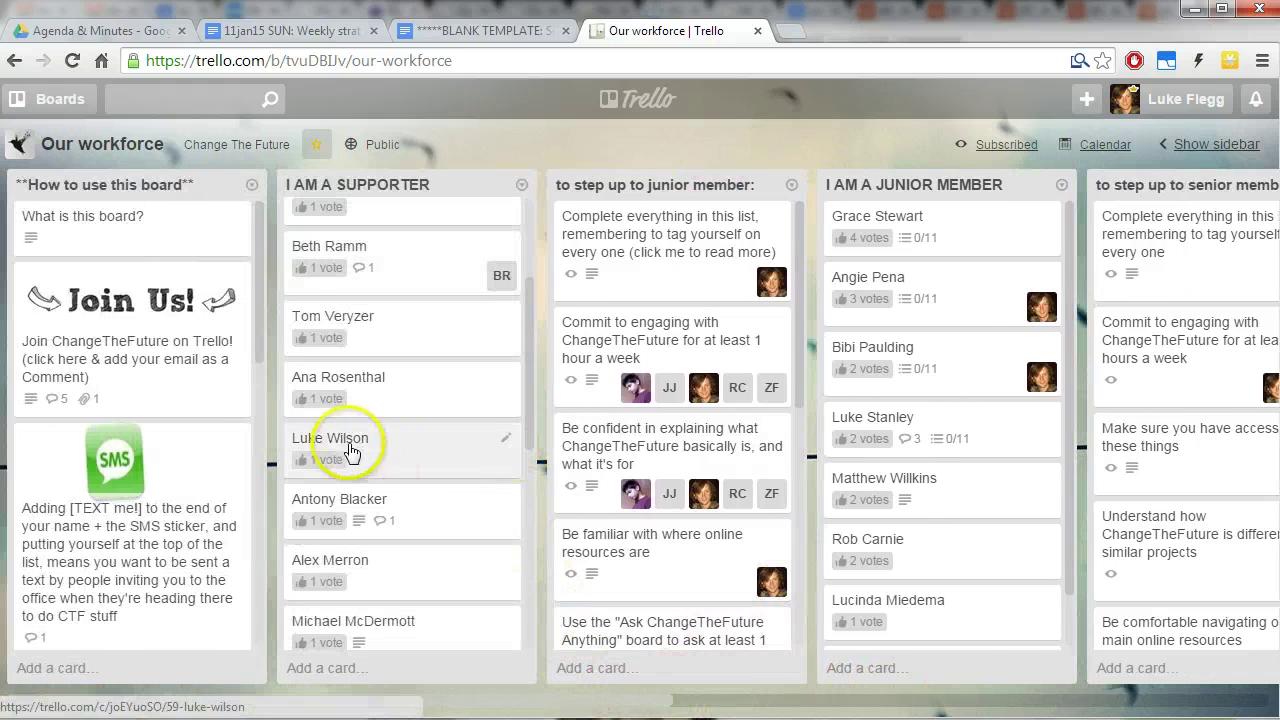
click(393, 450)
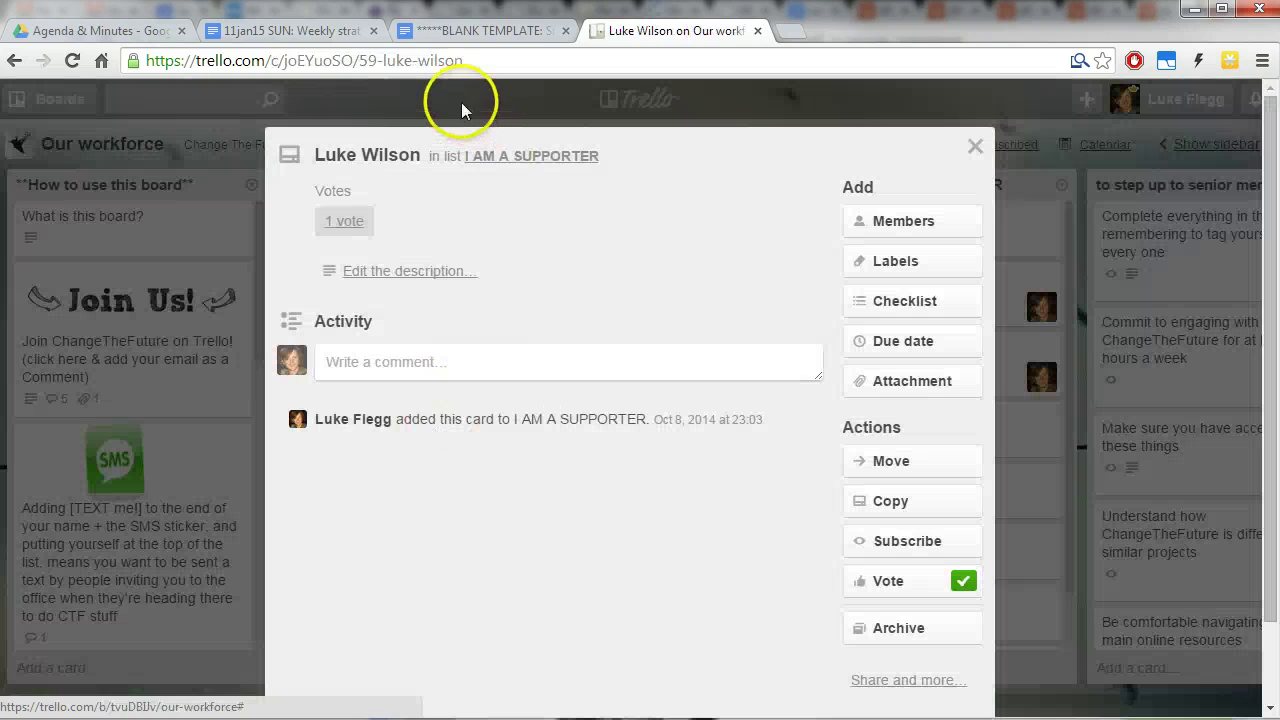
right_click(415, 58)
click(455, 130)
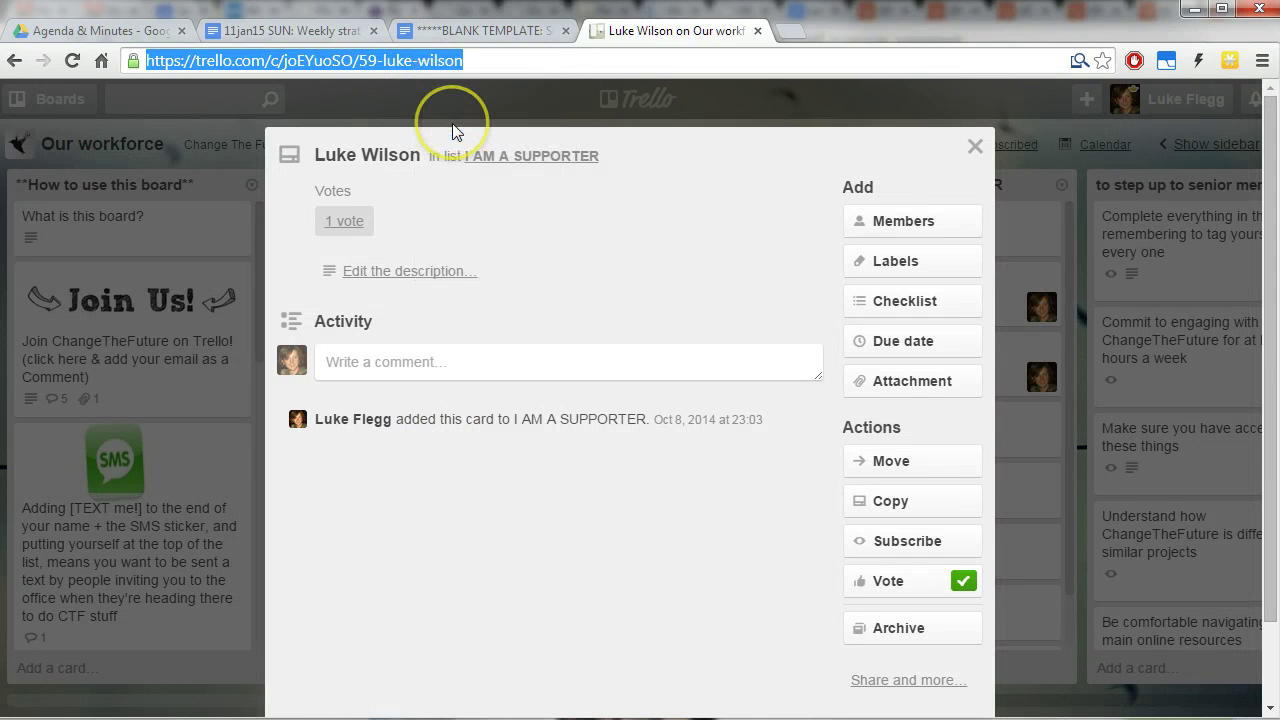
click(290, 30)
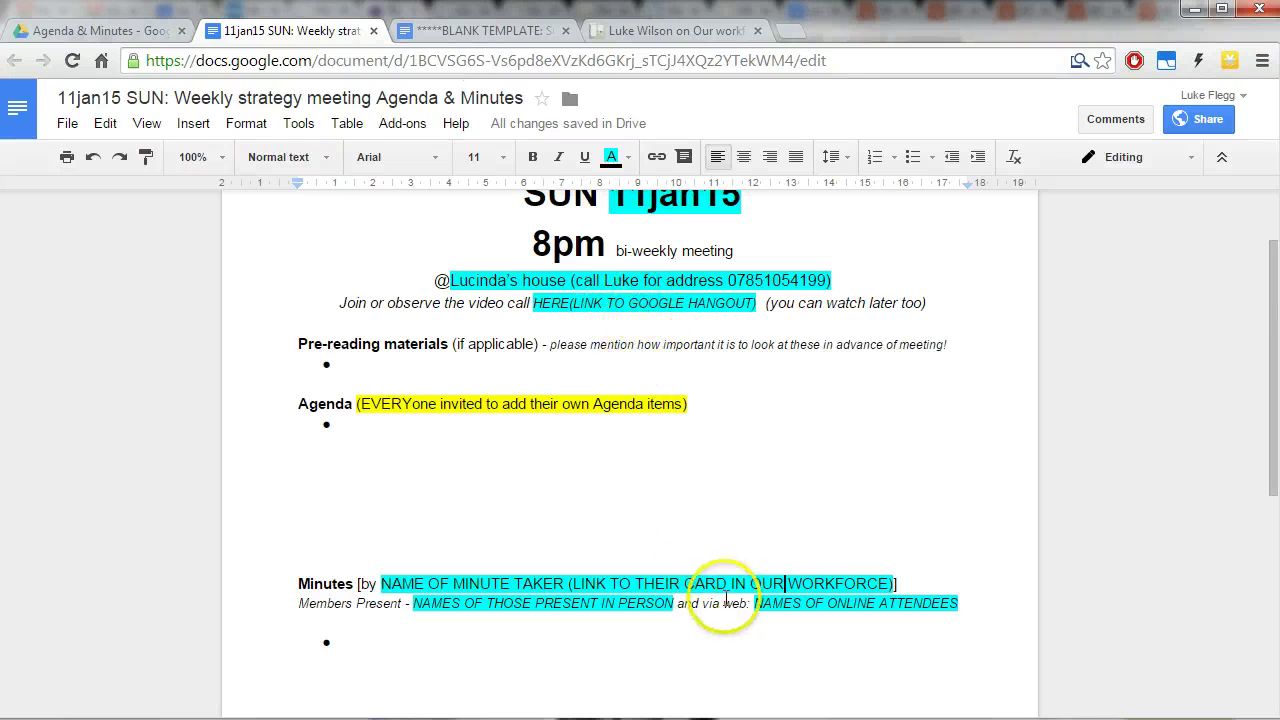
drag(893, 583, 815, 583)
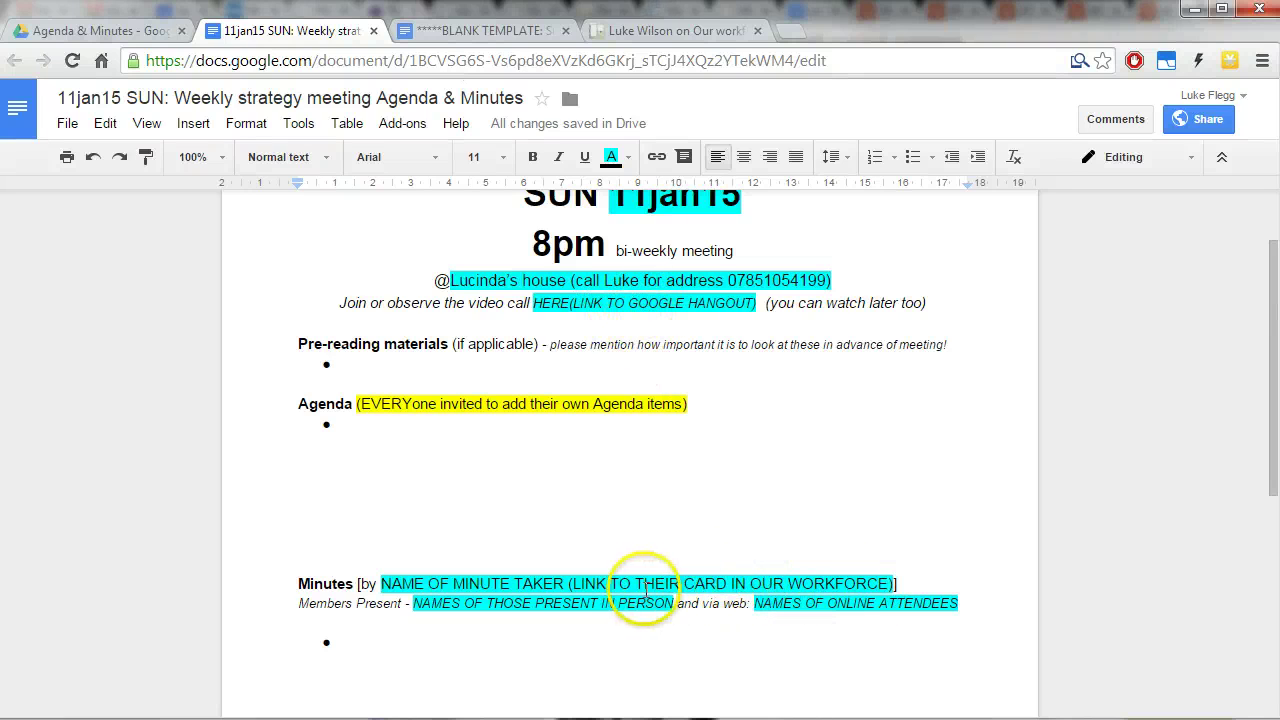
drag(414, 603, 946, 603)
click(602, 610)
click(931, 604)
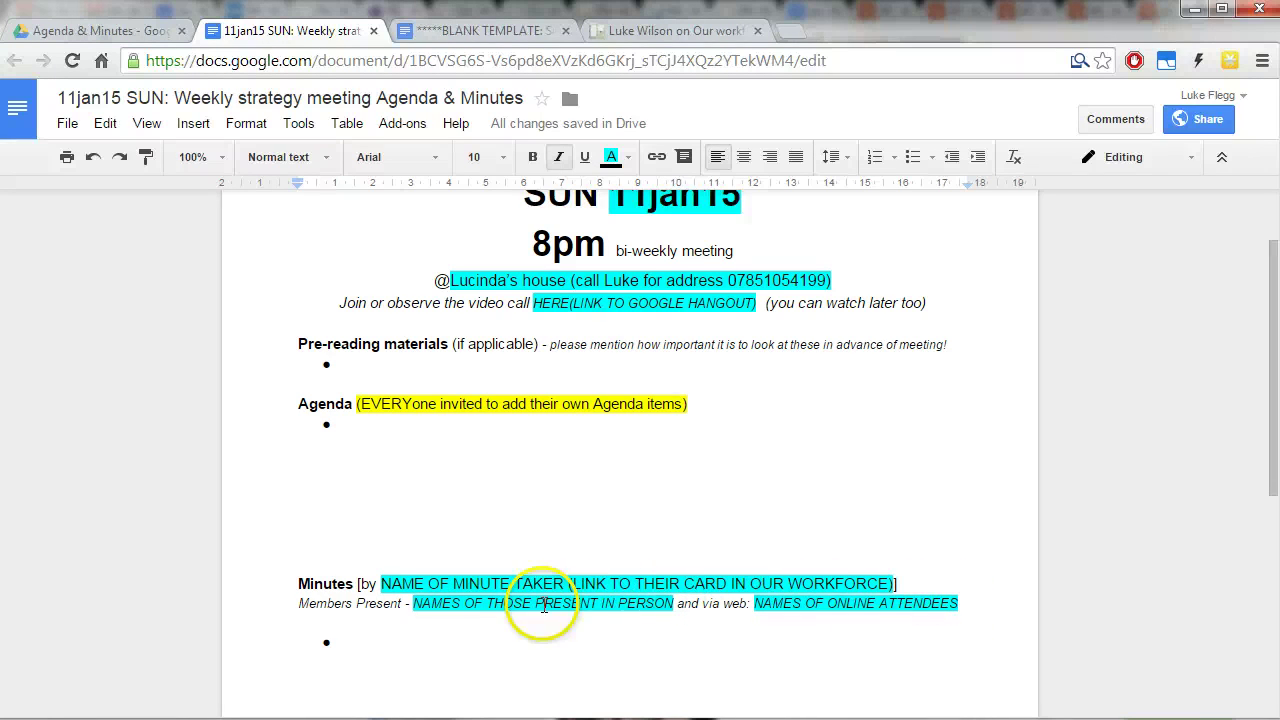
scroll(443, 589, down, 1)
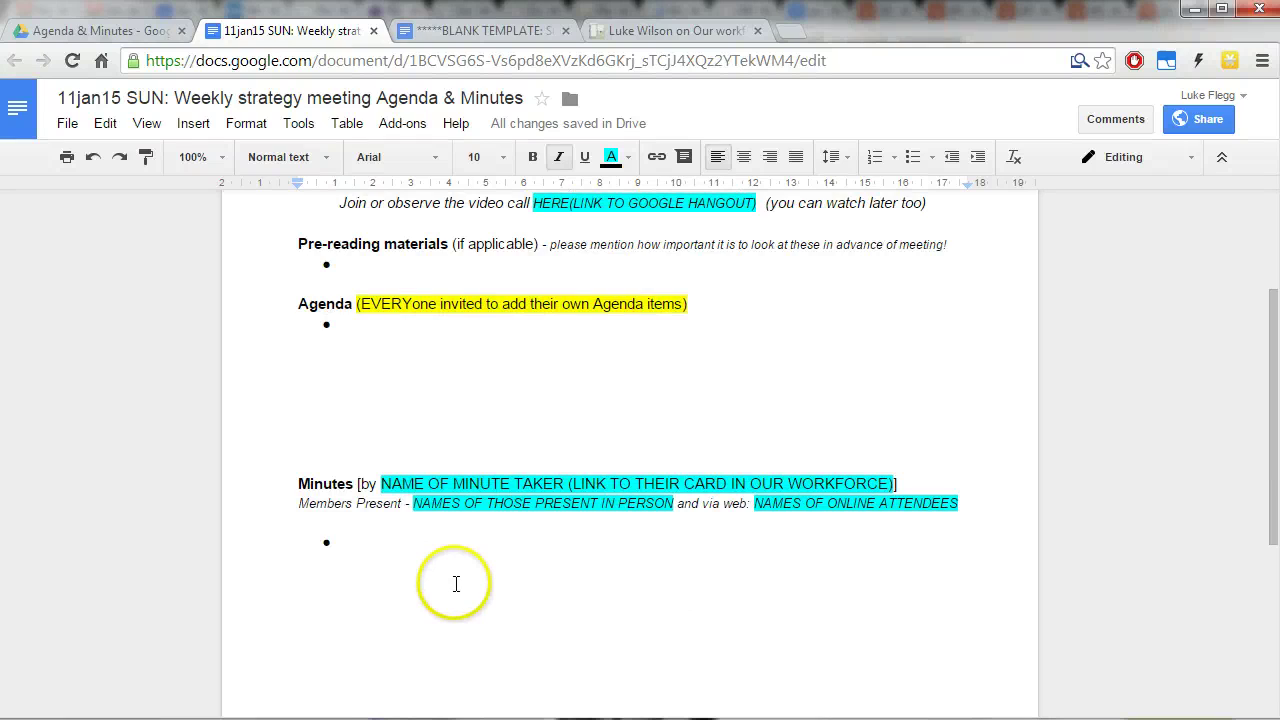
scroll(455, 583, up, 2)
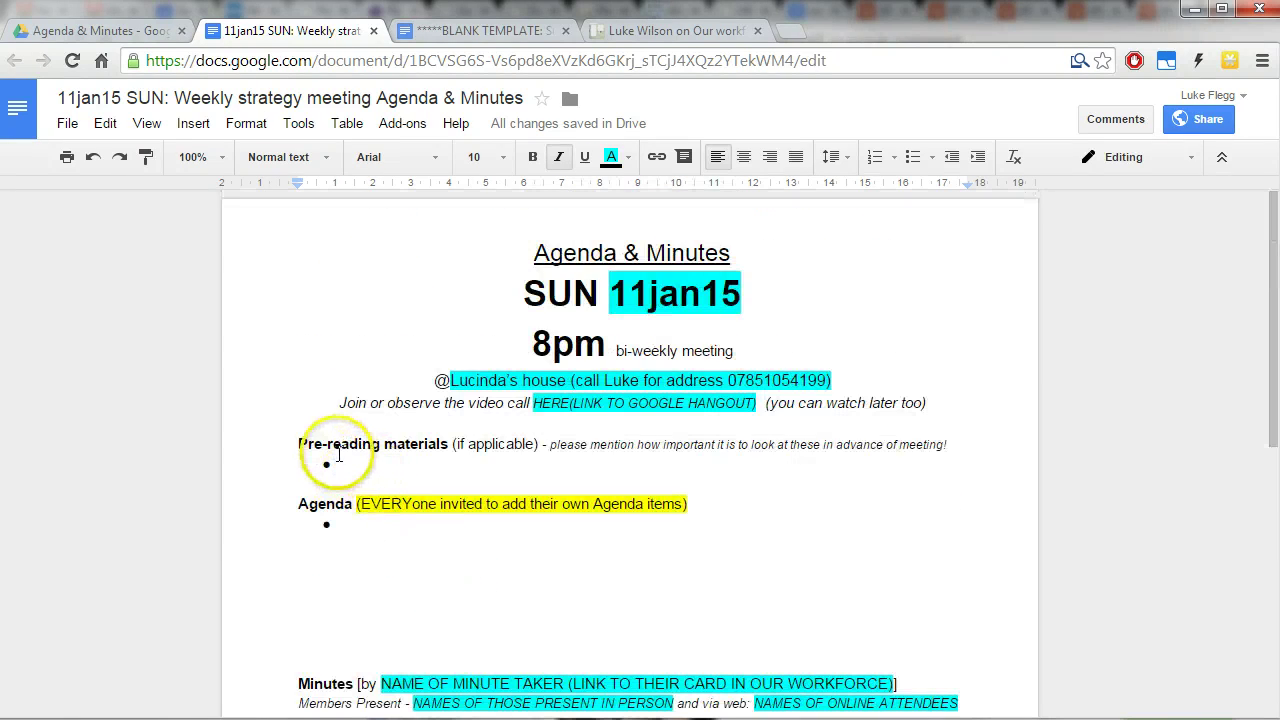
click(401, 464)
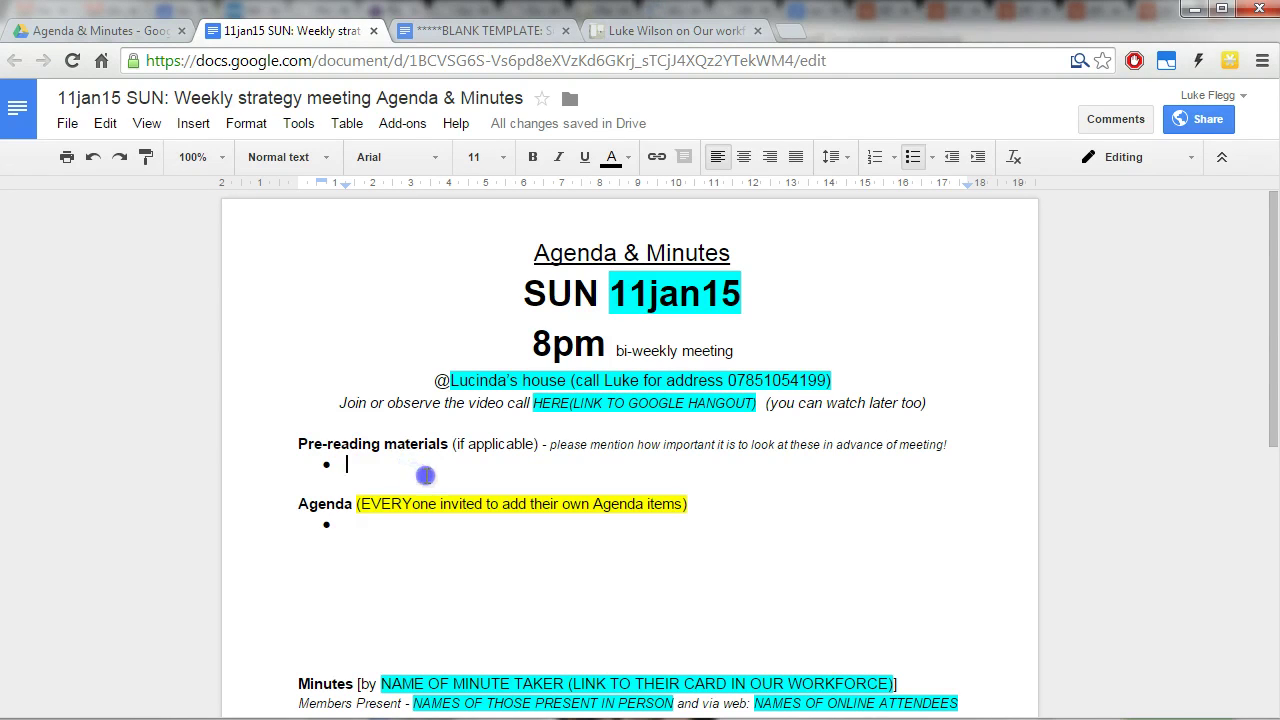
scroll(426, 476, down, 10)
scroll(439, 478, up, 10)
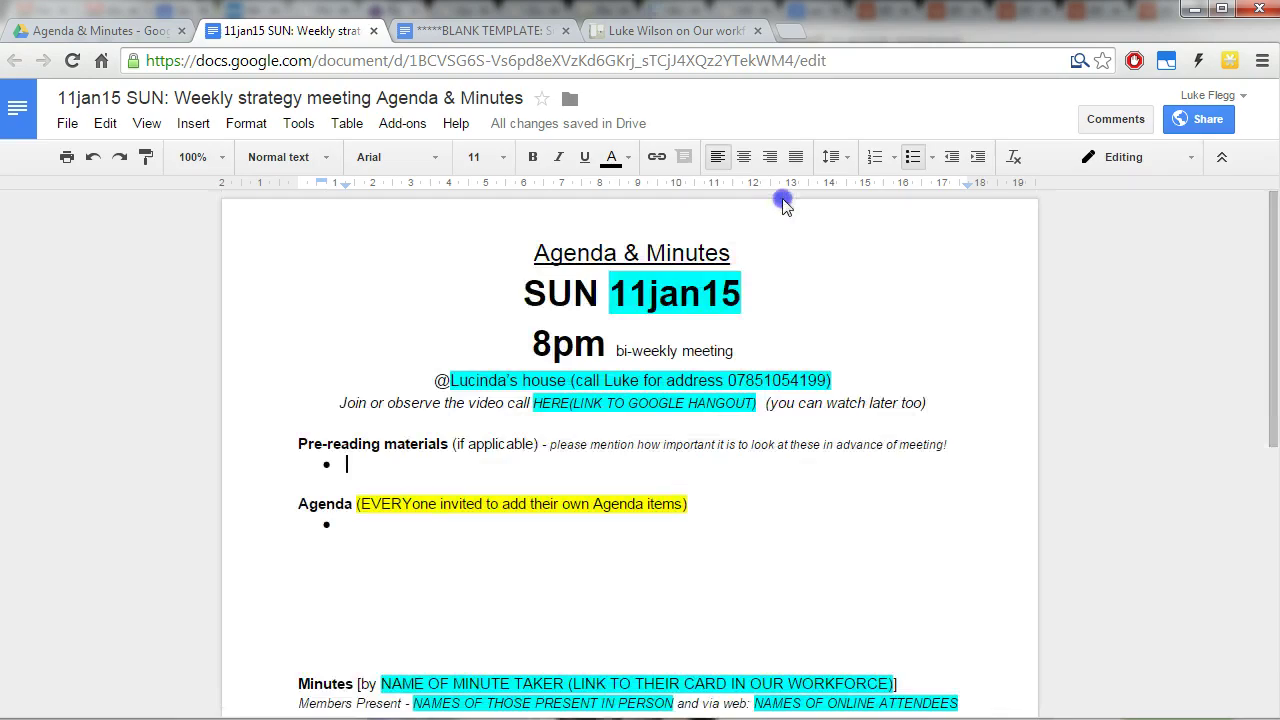
Search the web for 'hangouts on air' in a new tab.
key(ctrl+t)
text(hangouts )
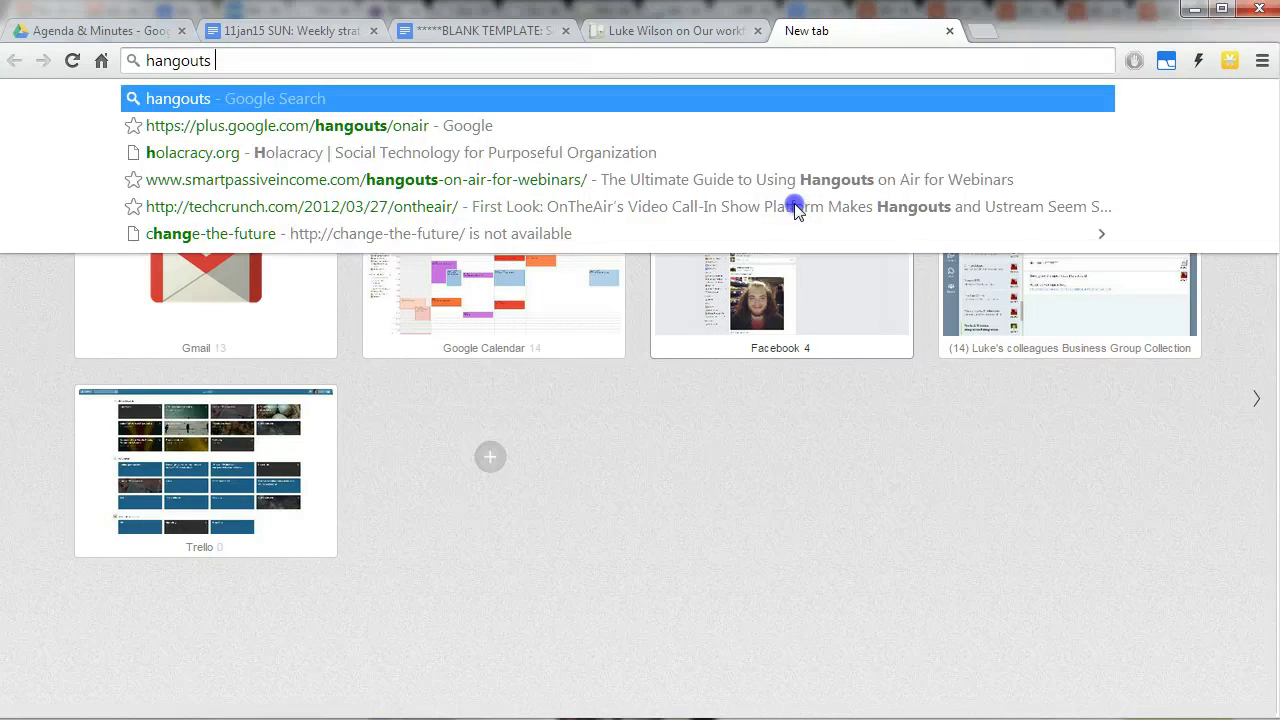
text(on air)
key(Return)
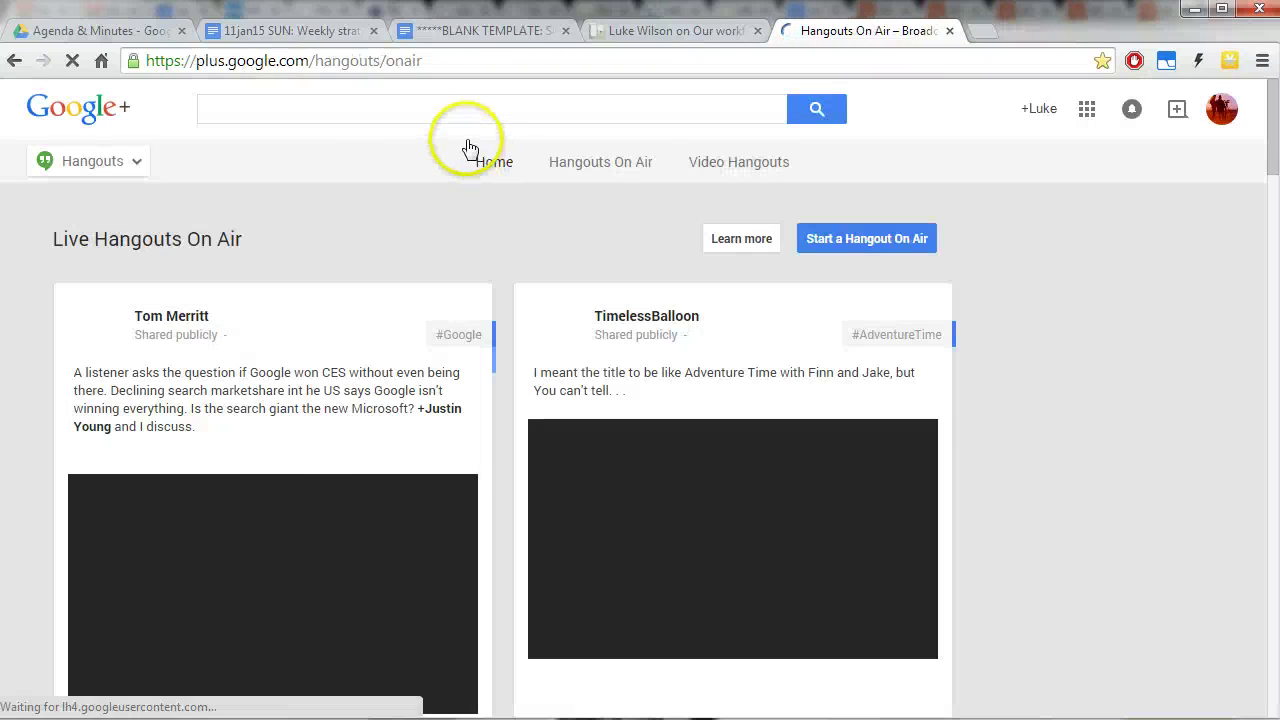
On the Hangouts On Air page, start a new Hangout On Air.
click(1222, 110)
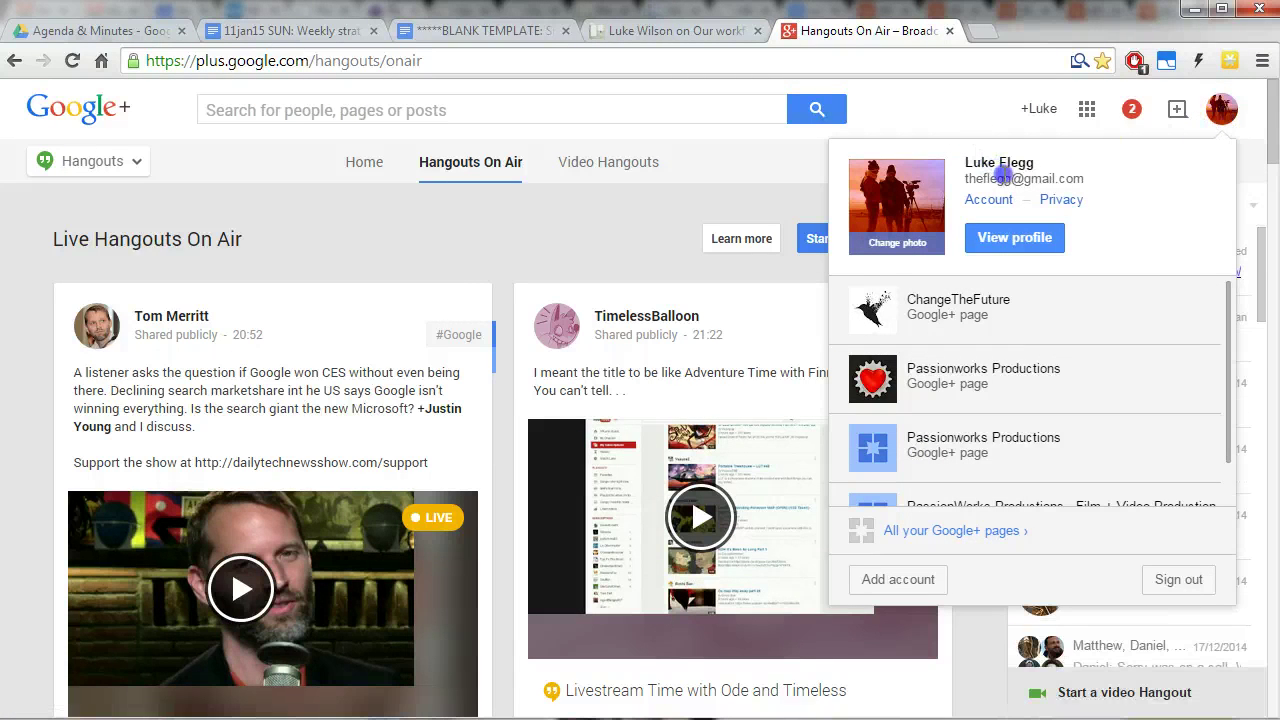
click(757, 184)
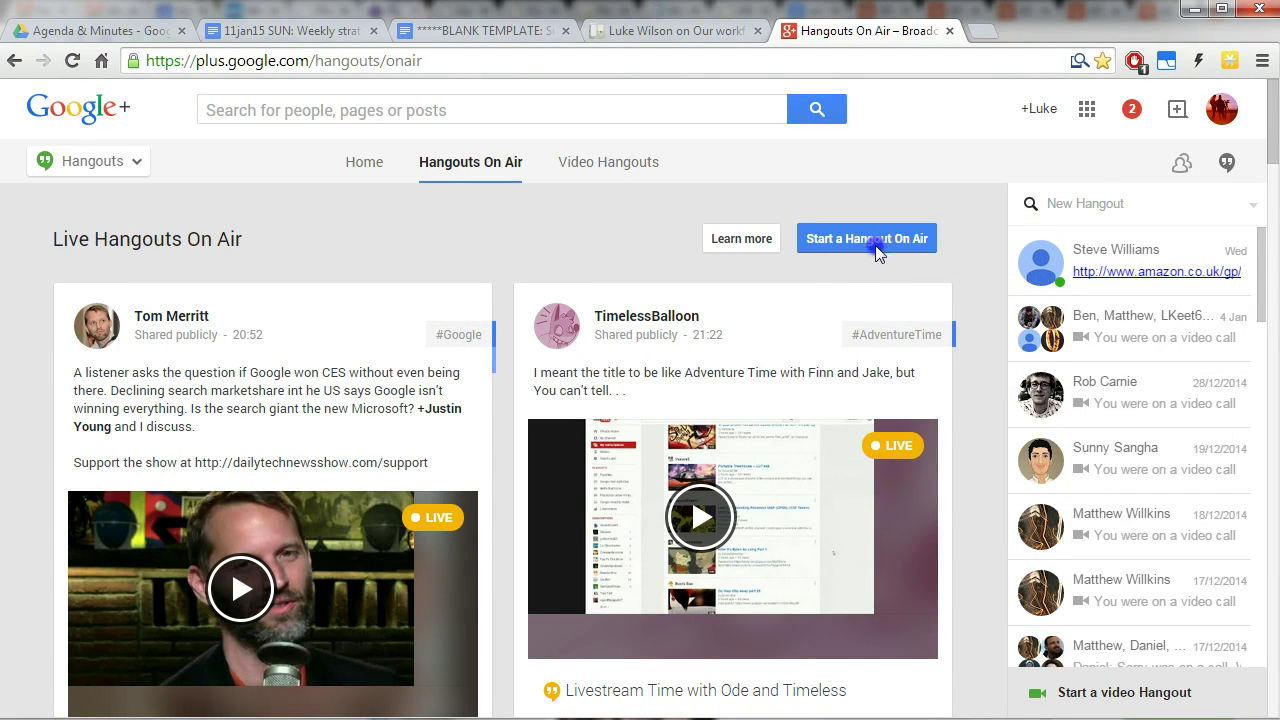
click(360, 61)
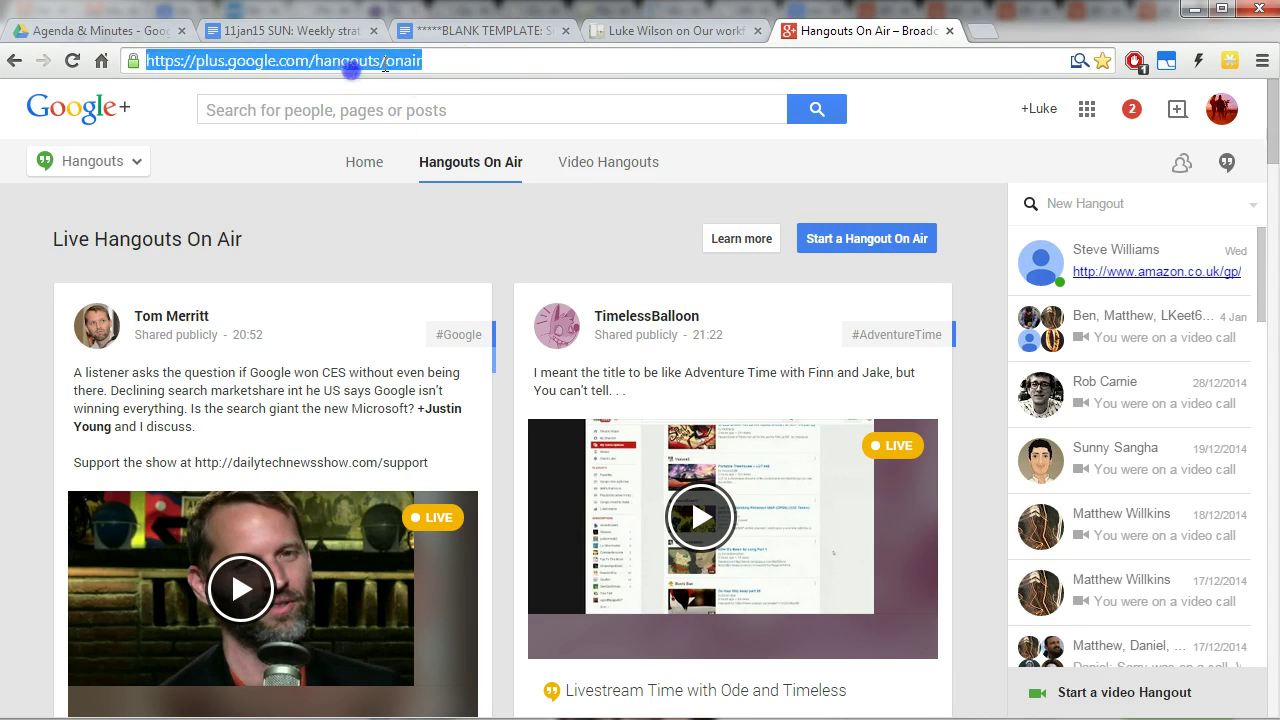
click(457, 58)
double_click(413, 62)
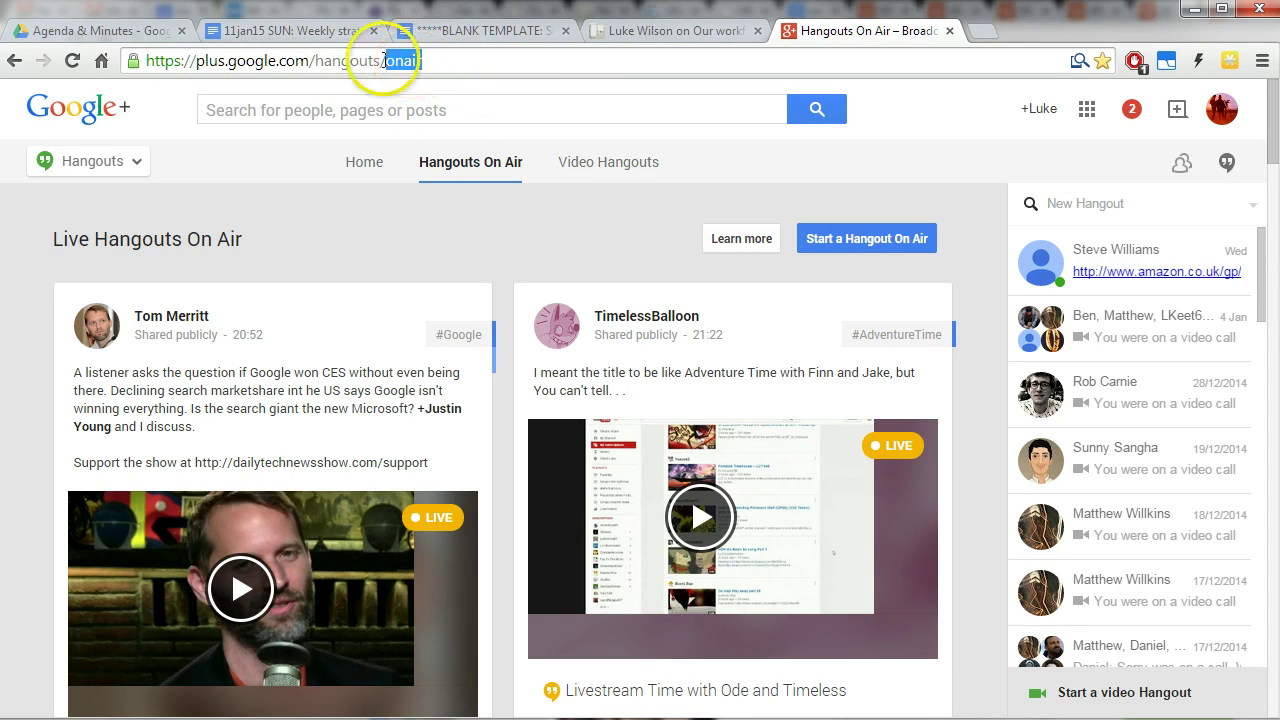
click(505, 62)
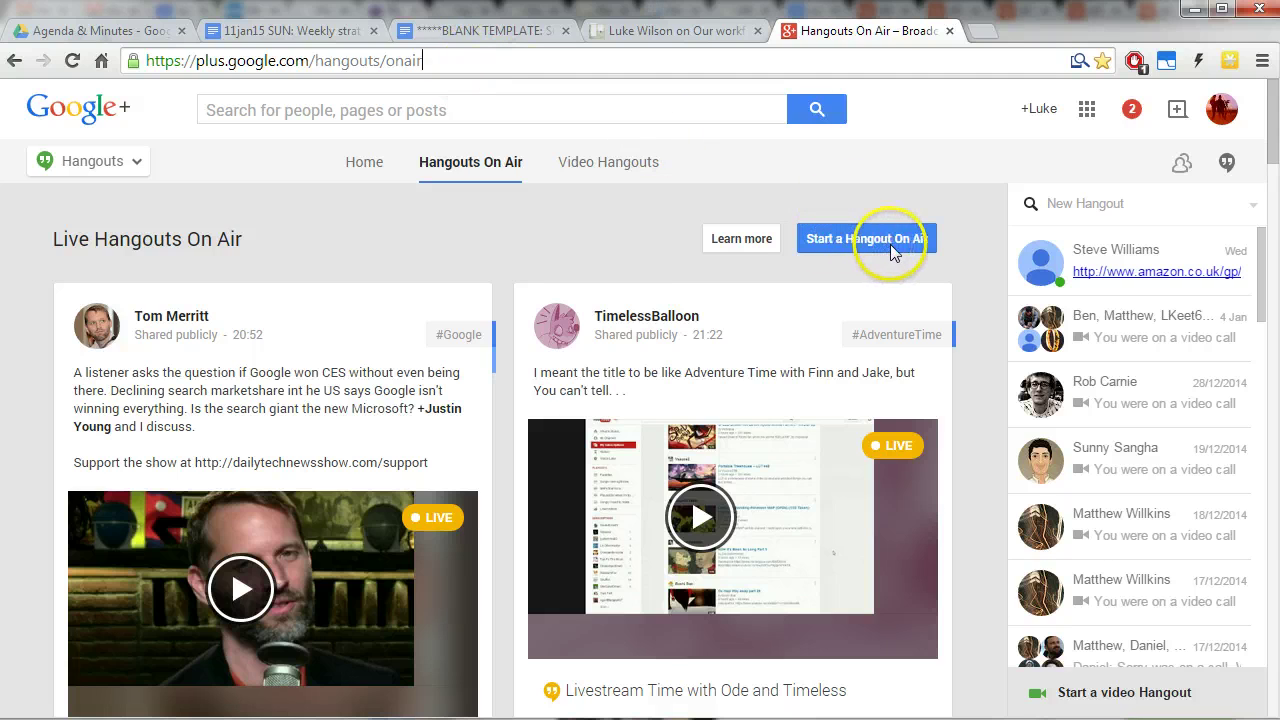
click(858, 240)
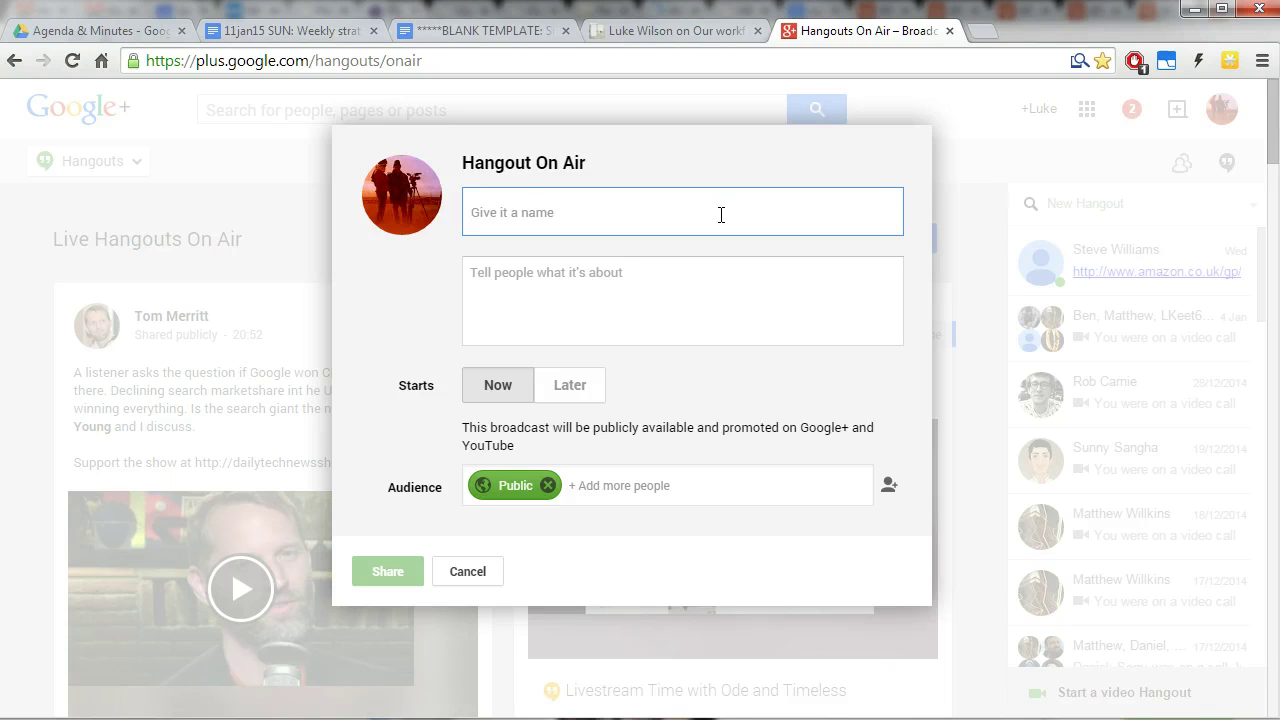
Open YouTube in a new tab and view My Channel's uploaded Videos.
click(985, 38)
text(yo)
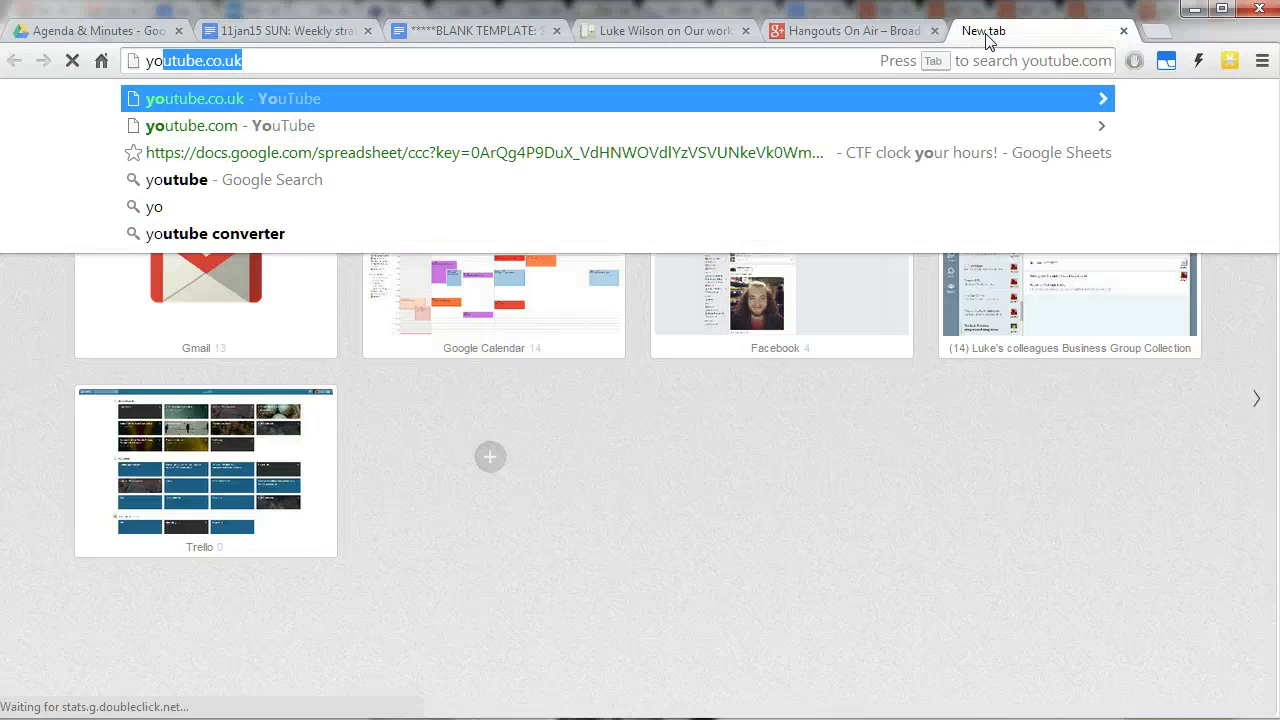
key(Return)
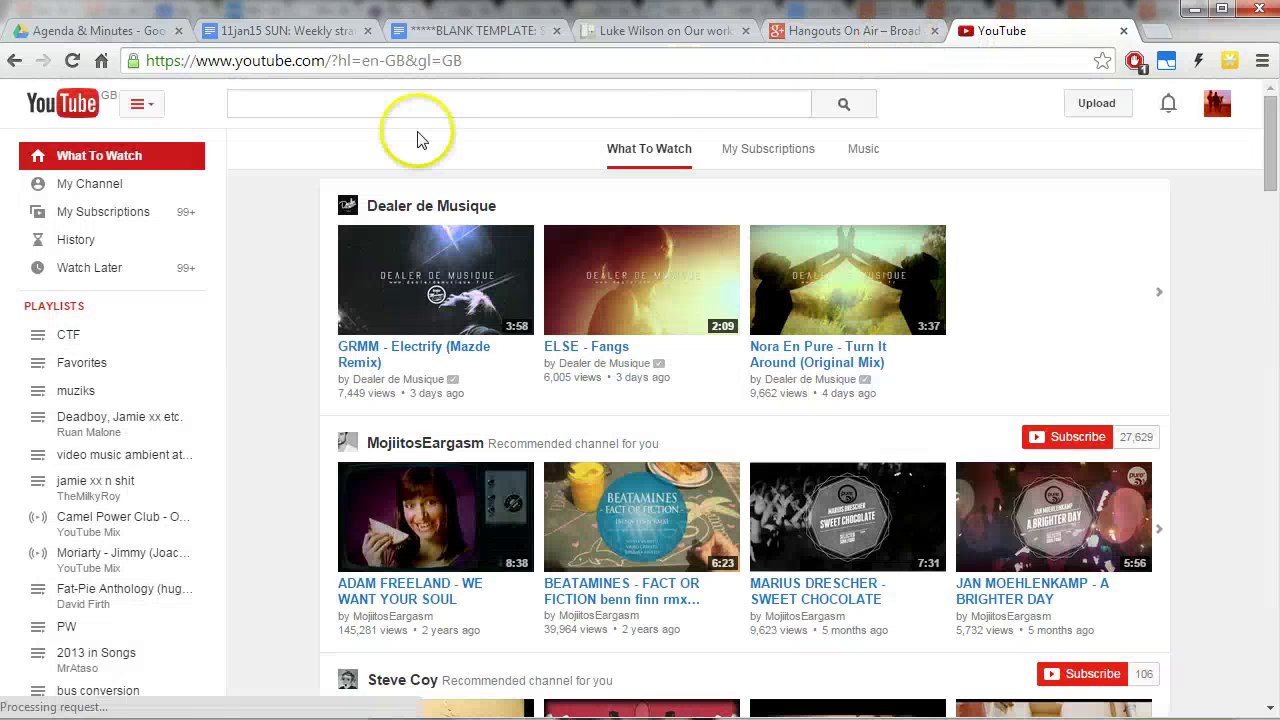
click(80, 186)
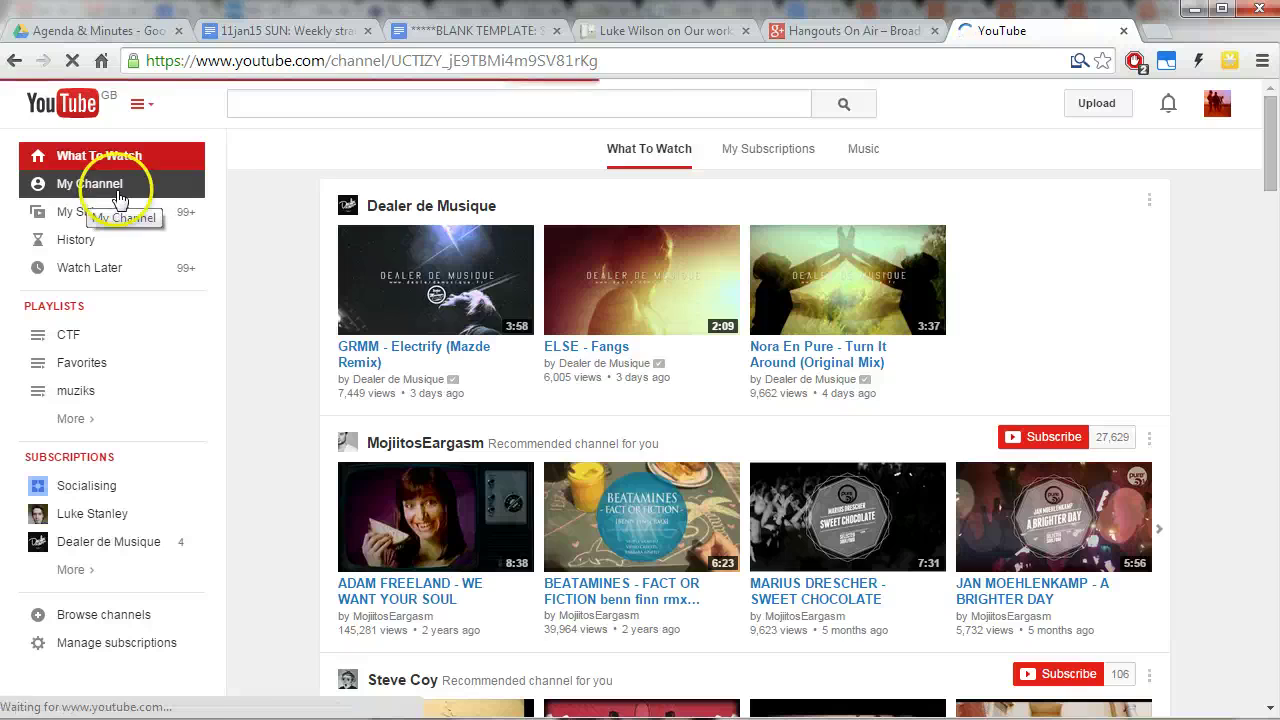
click(414, 418)
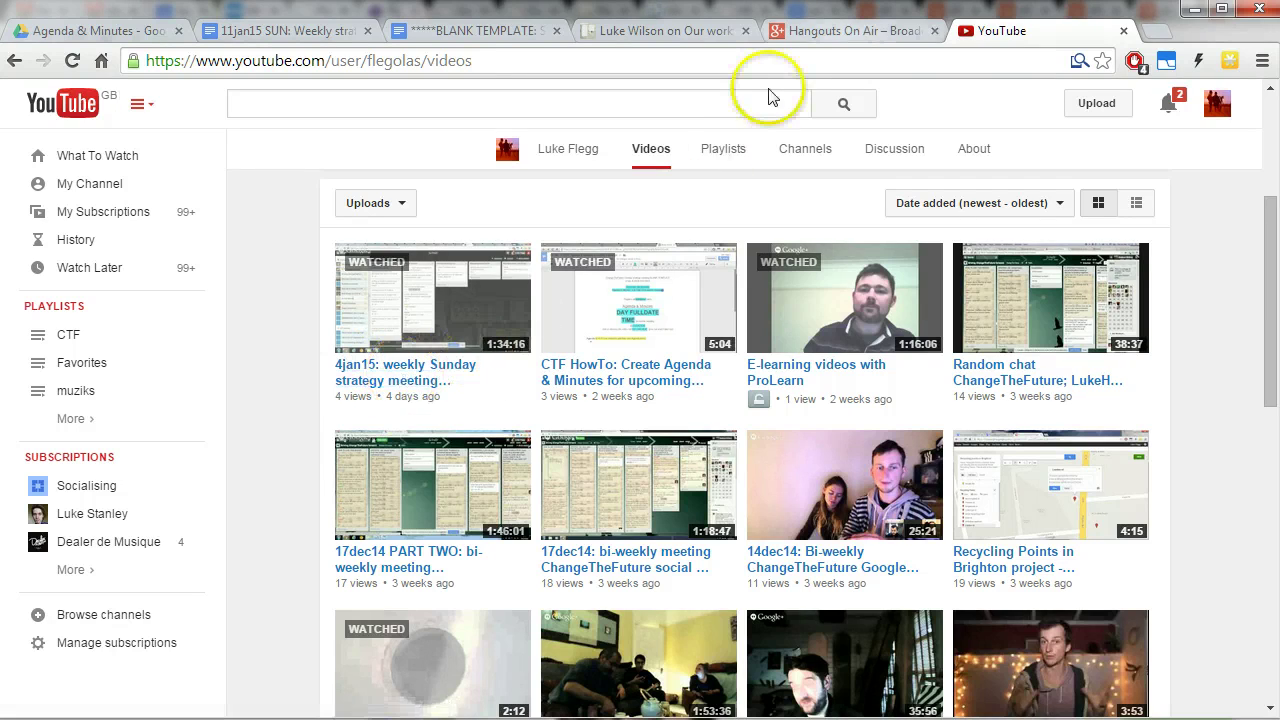
click(830, 30)
click(563, 219)
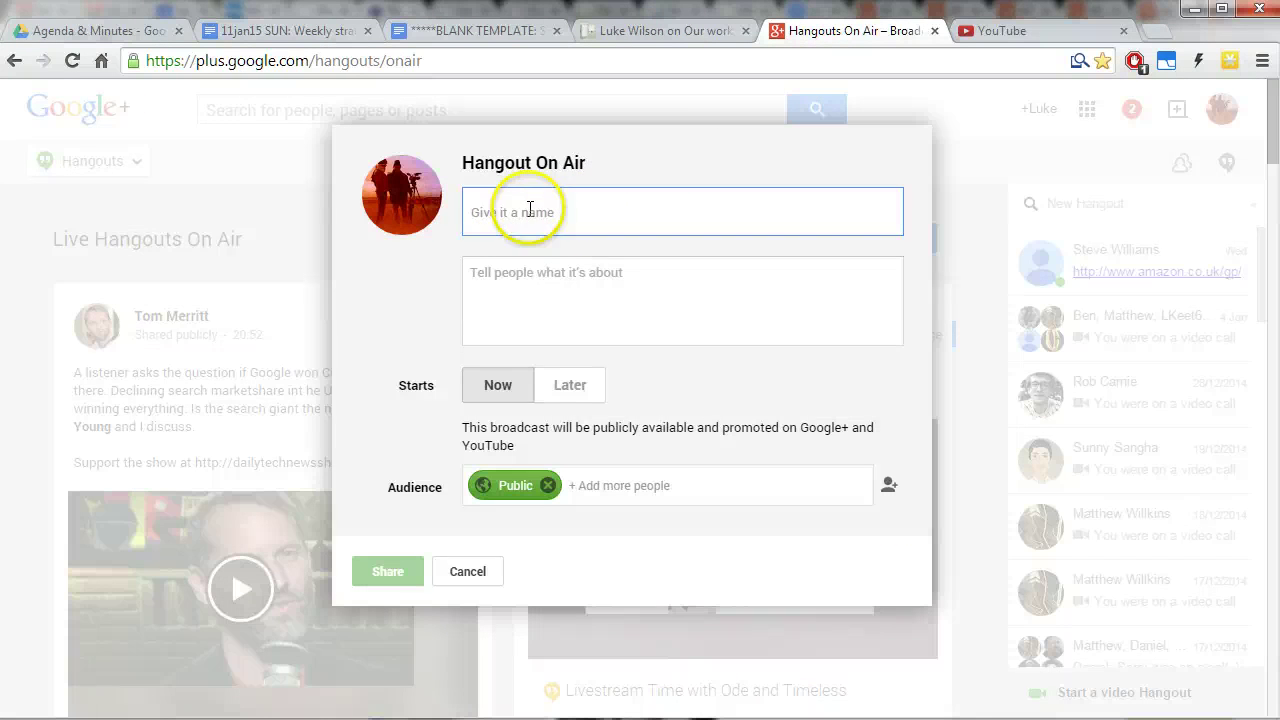
Schedule the broadcast for Later with time zone [GMT] Greenwich Mean Time - London.
click(545, 298)
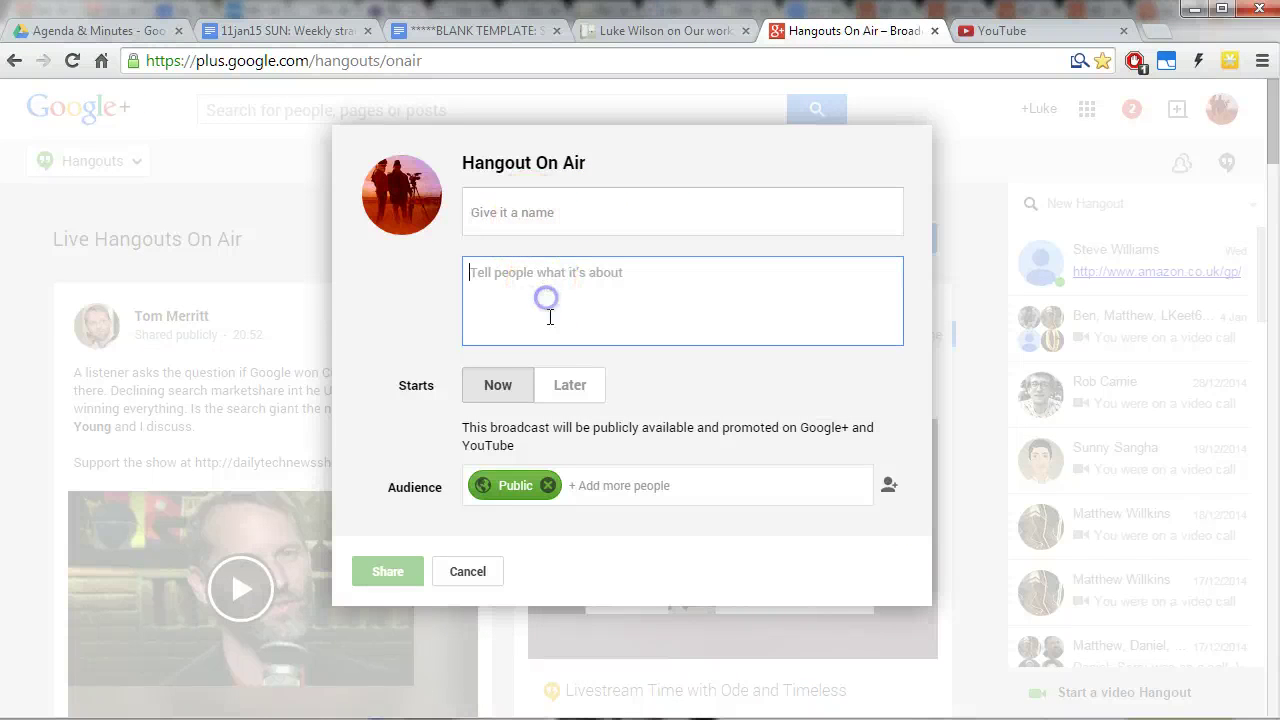
click(545, 398)
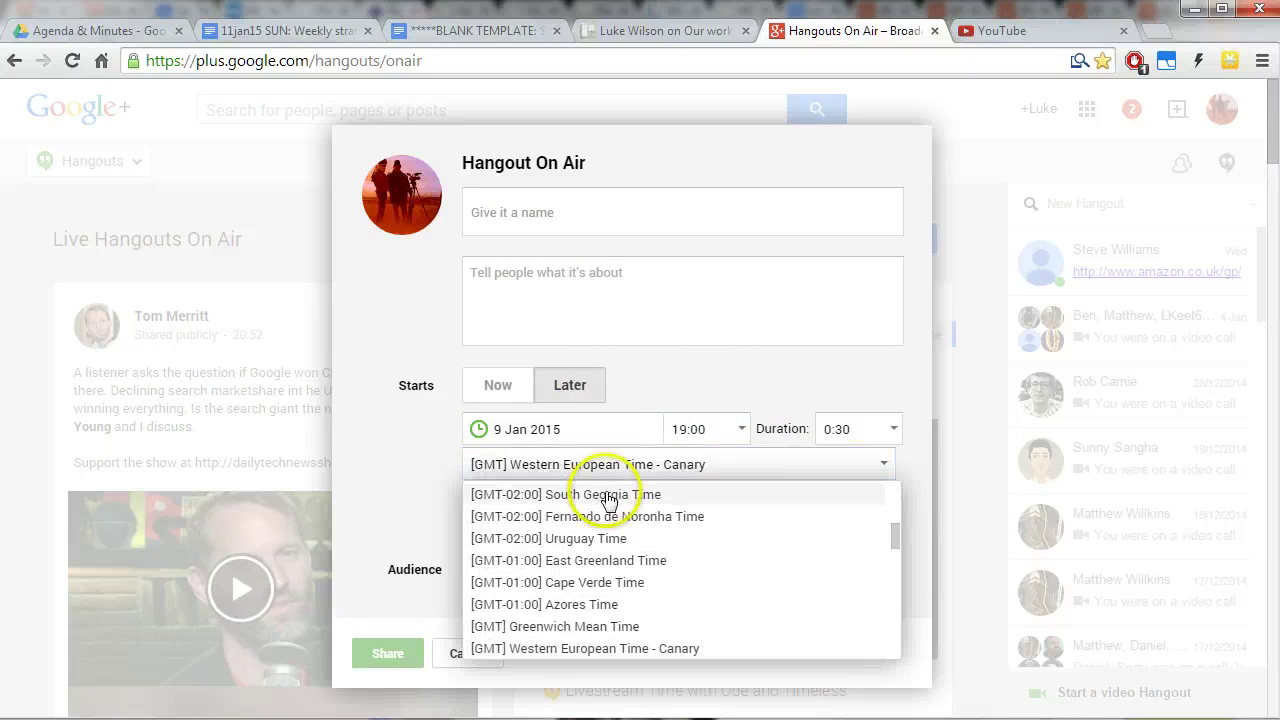
drag(529, 491, 585, 520)
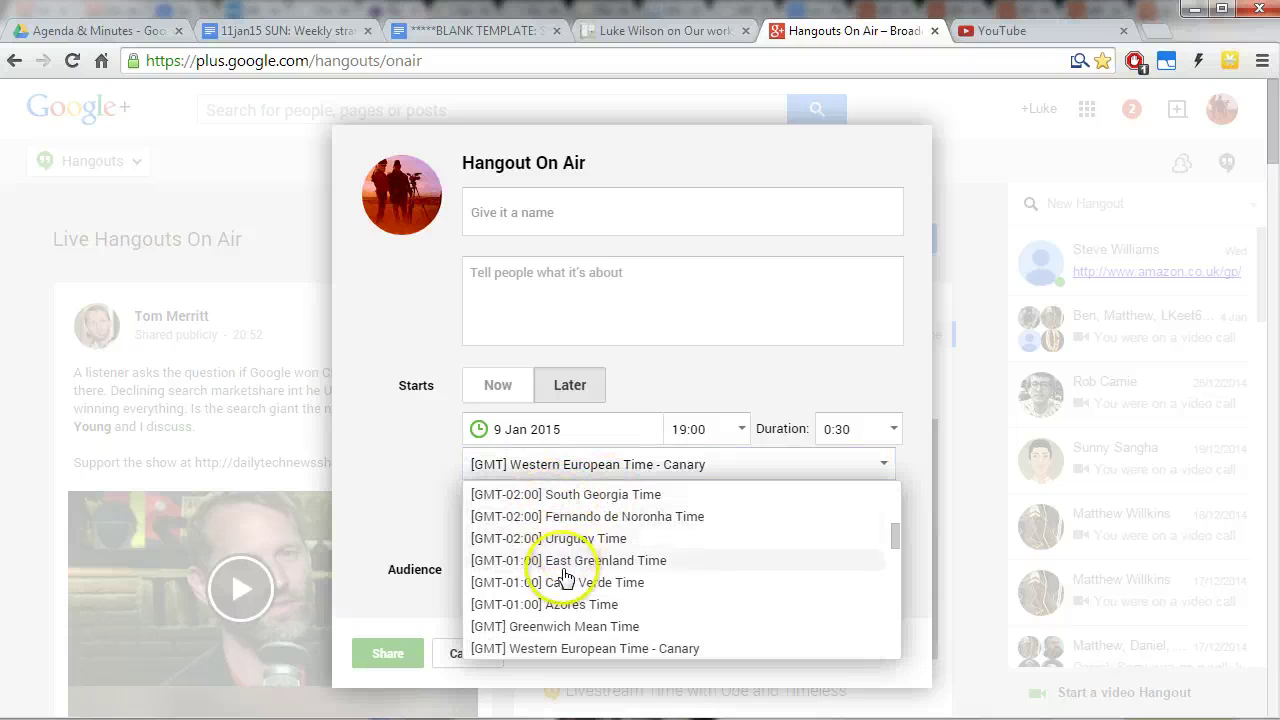
click(610, 628)
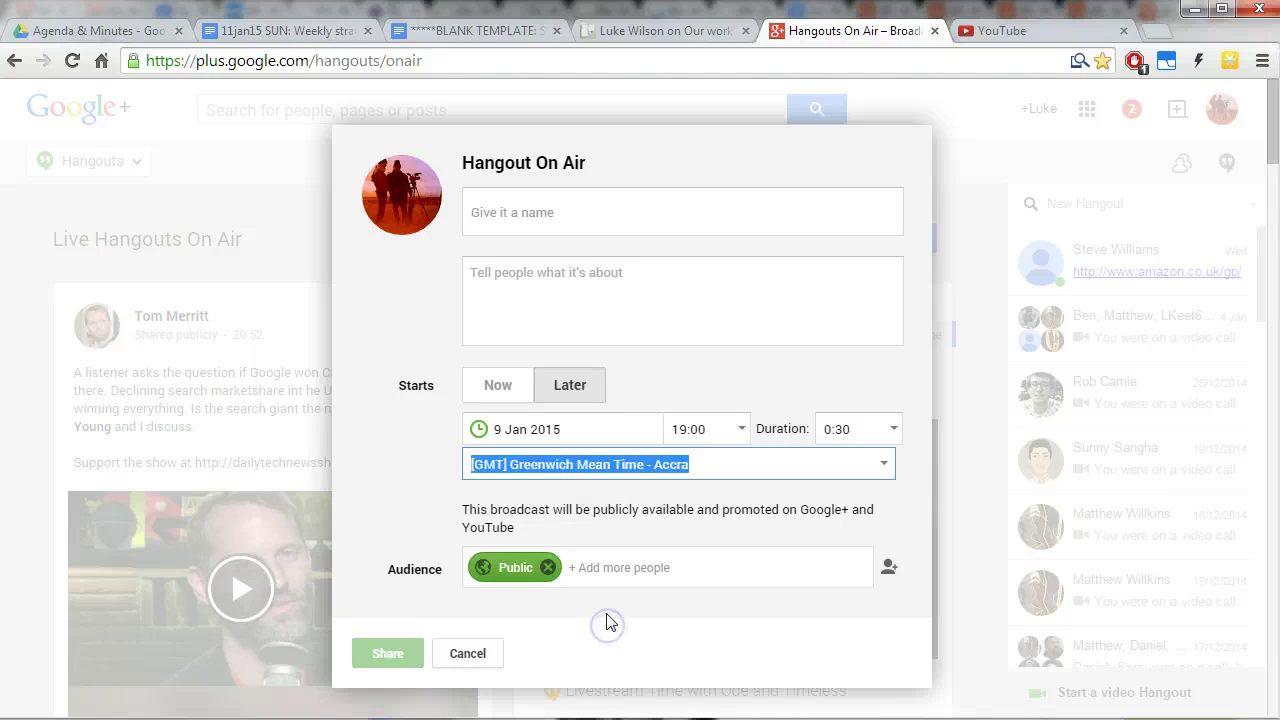
click(670, 470)
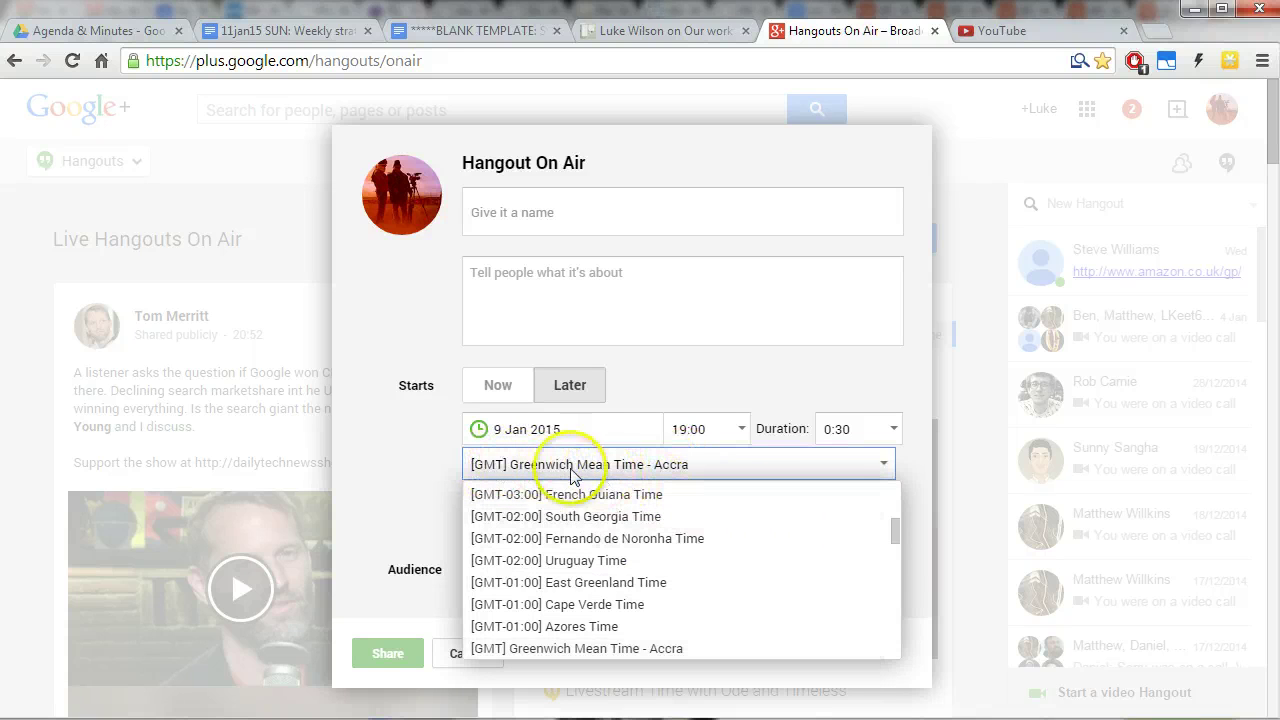
drag(892, 529, 896, 527)
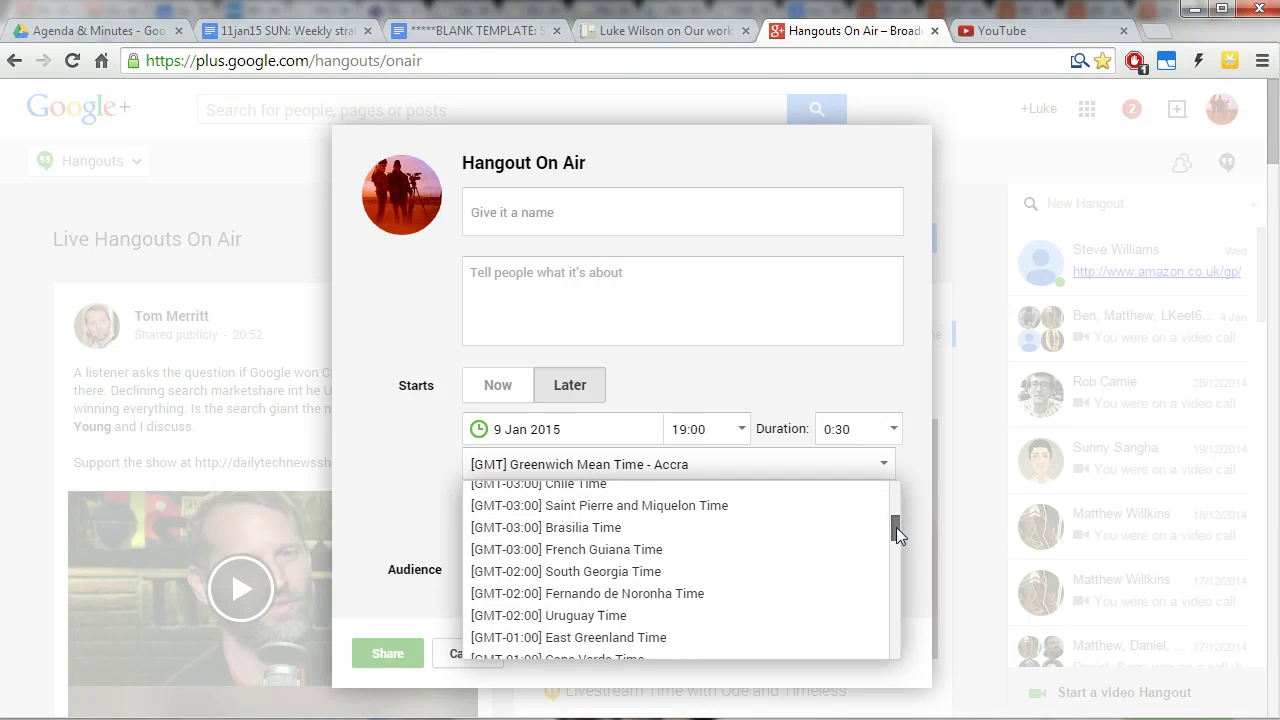
scroll(896, 527, down, 2)
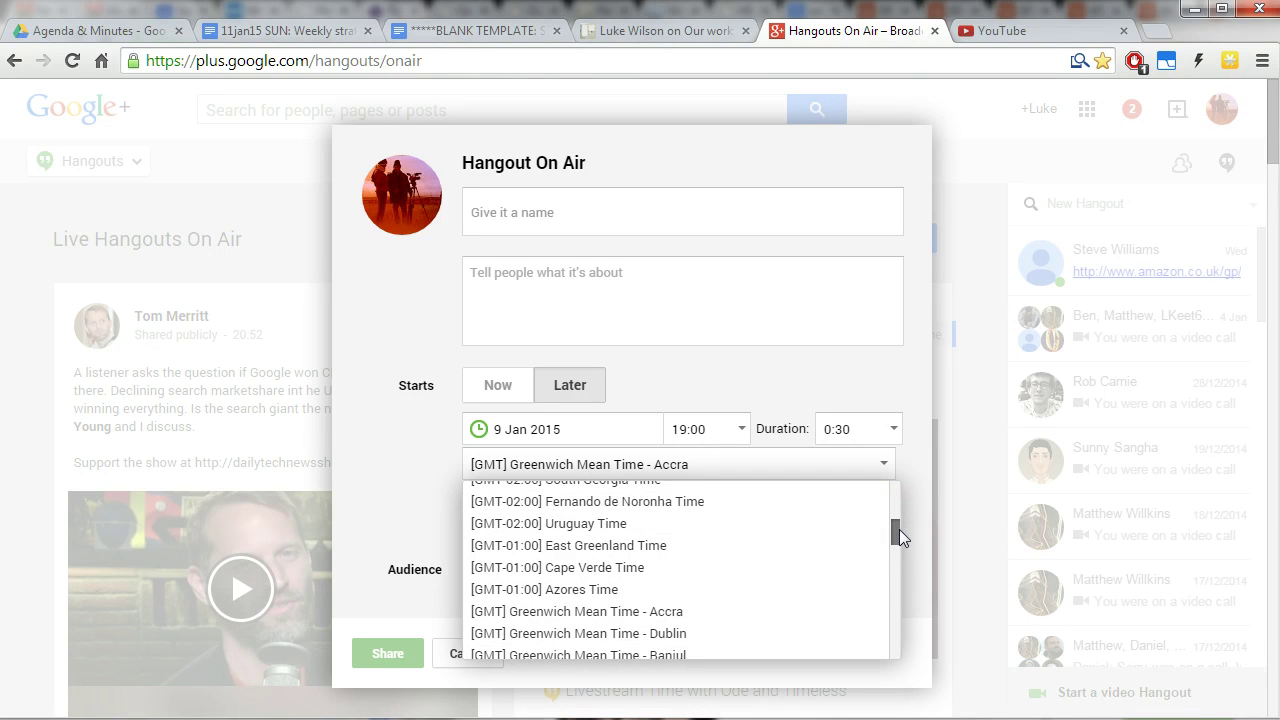
scroll(899, 529, up, 4)
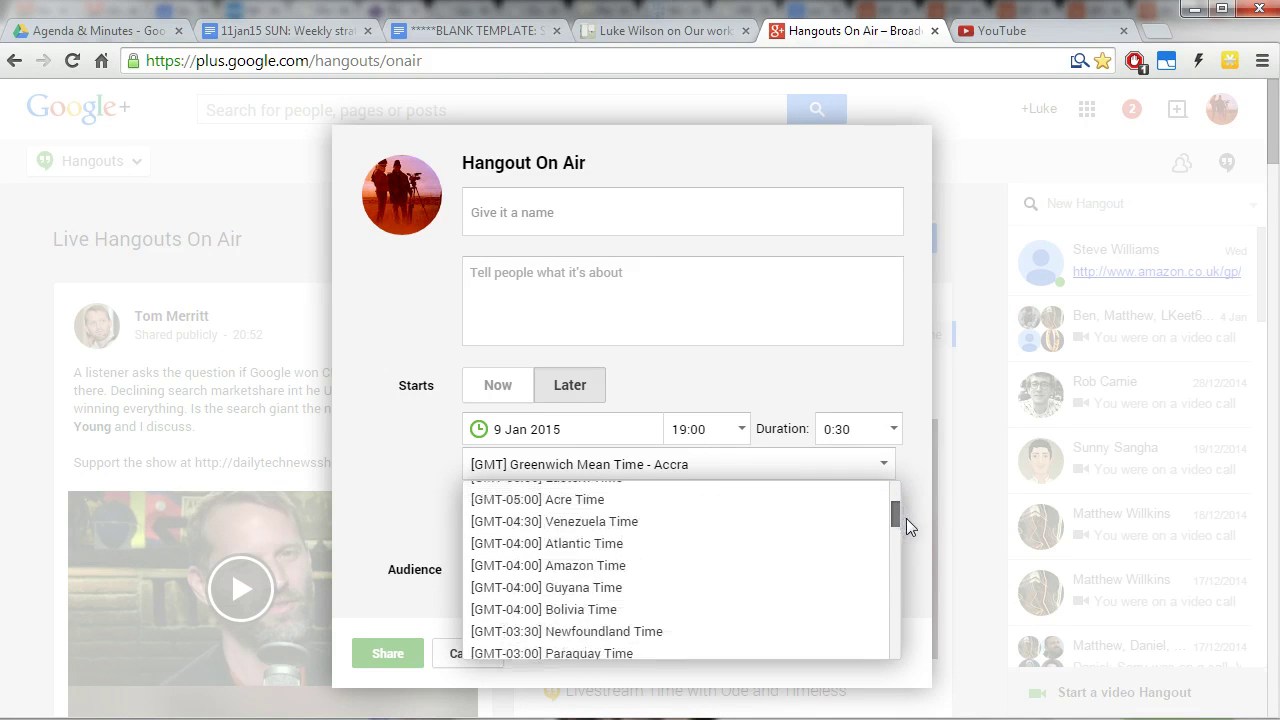
drag(906, 518, 886, 551)
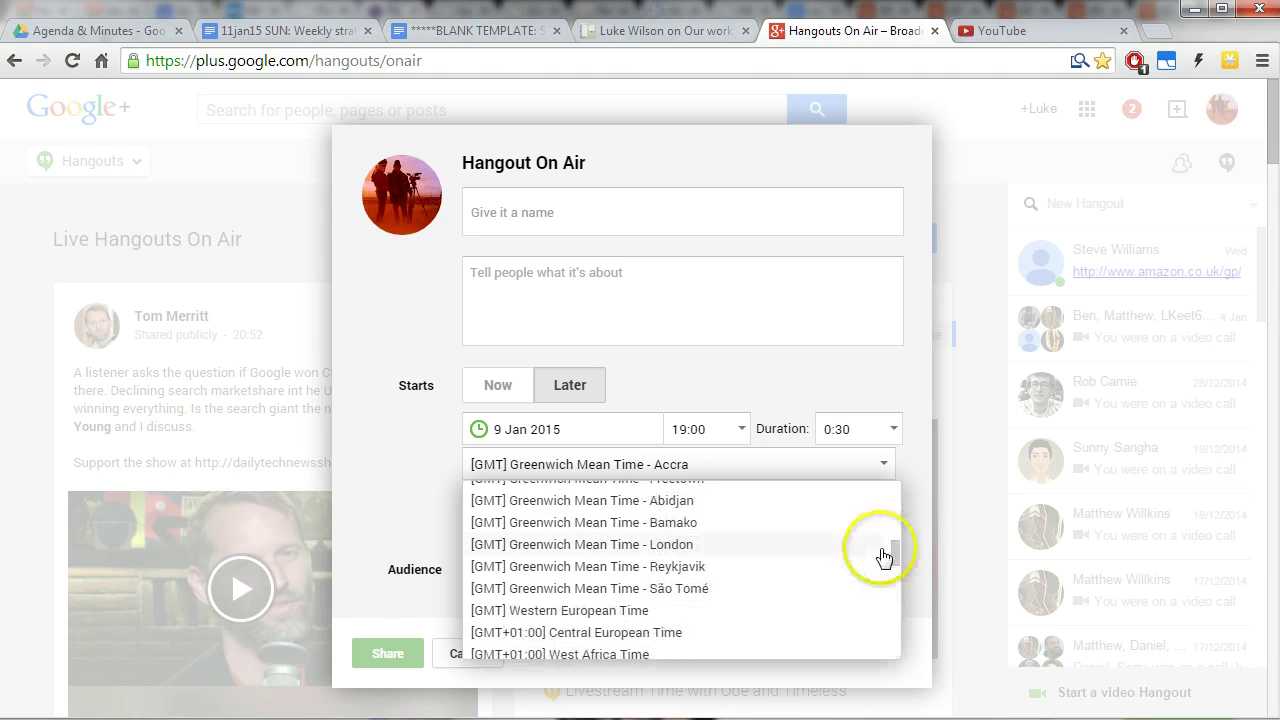
click(676, 545)
Set start time 20:00, duration 2:00 and date 11 Jan 2015.
click(741, 429)
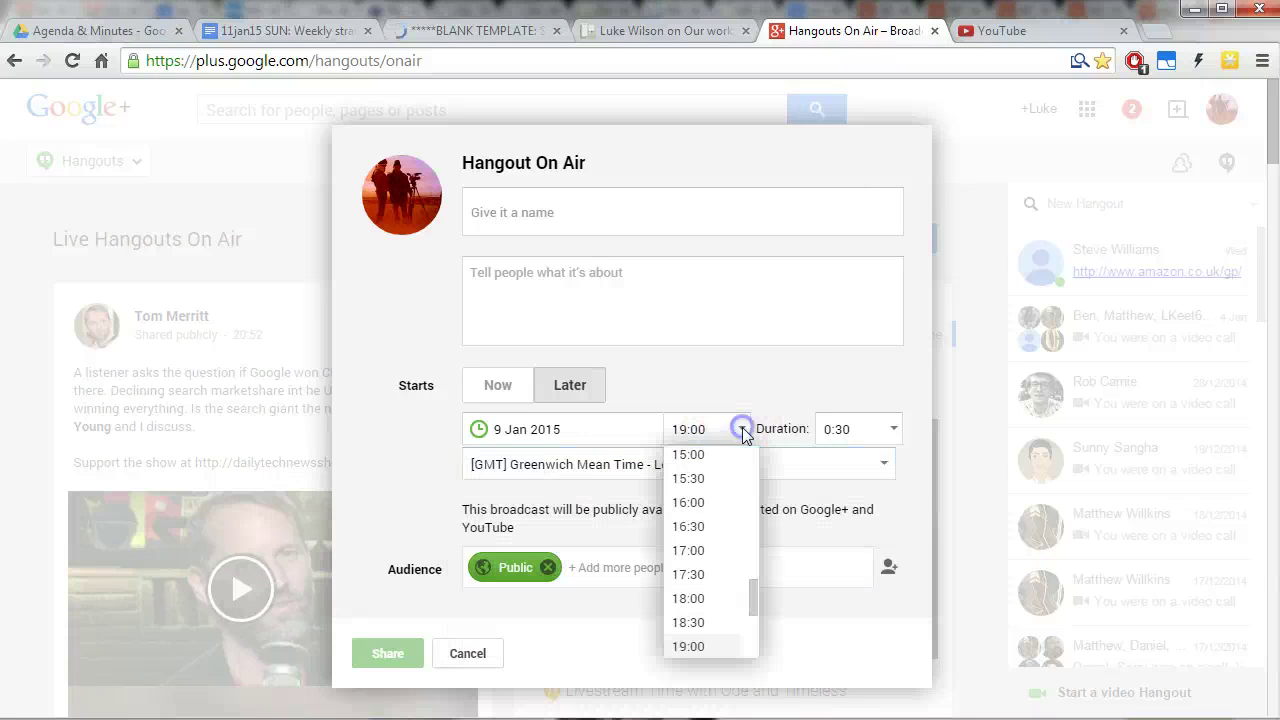
drag(757, 601, 752, 609)
click(718, 606)
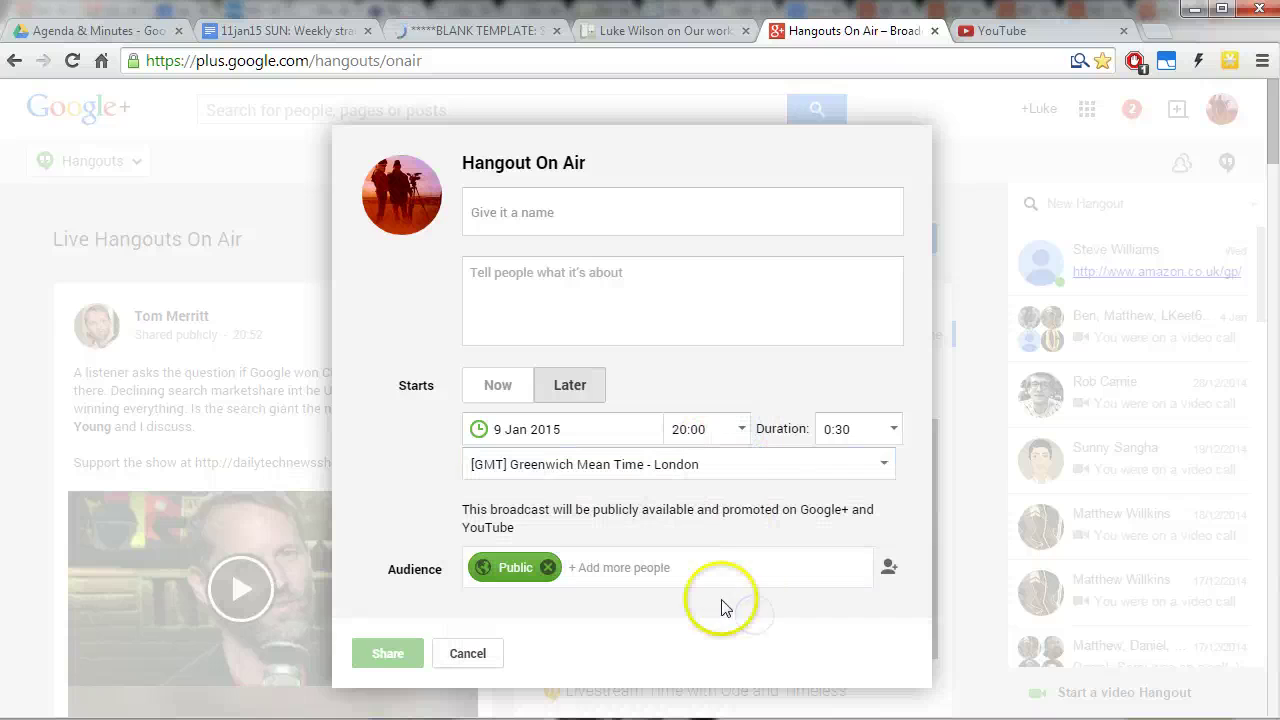
click(894, 428)
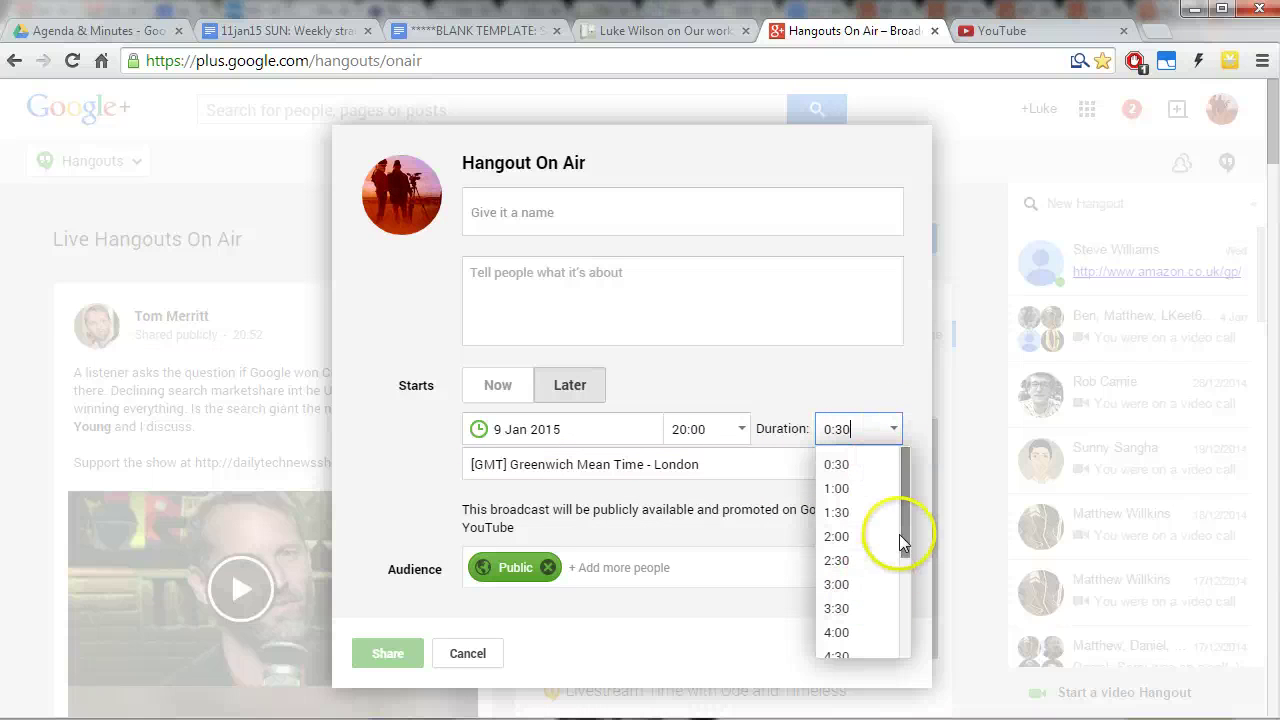
click(862, 540)
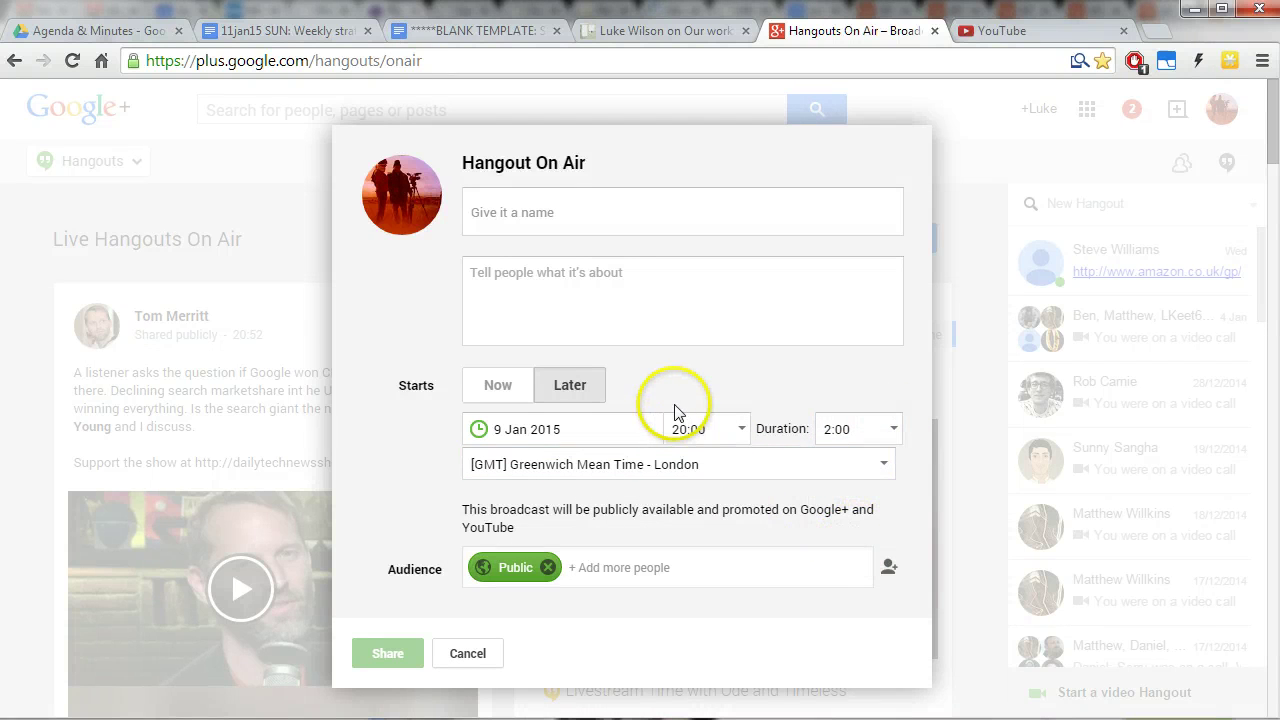
click(509, 424)
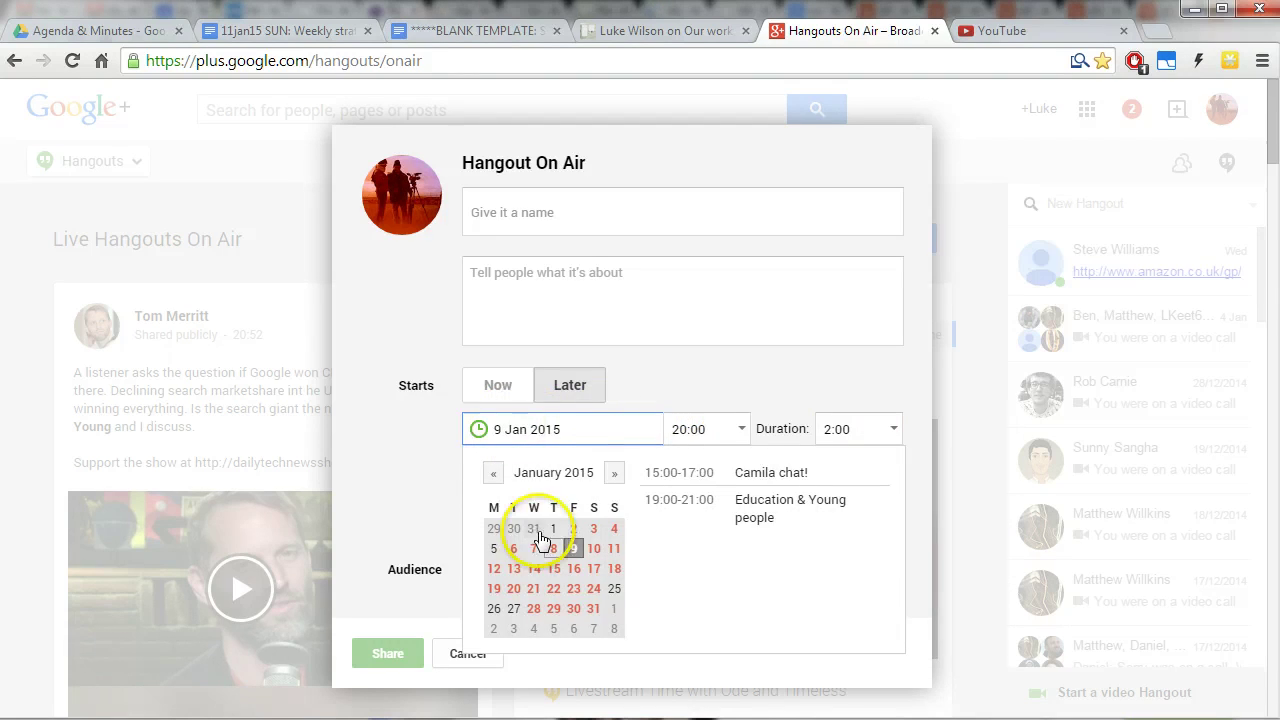
click(614, 548)
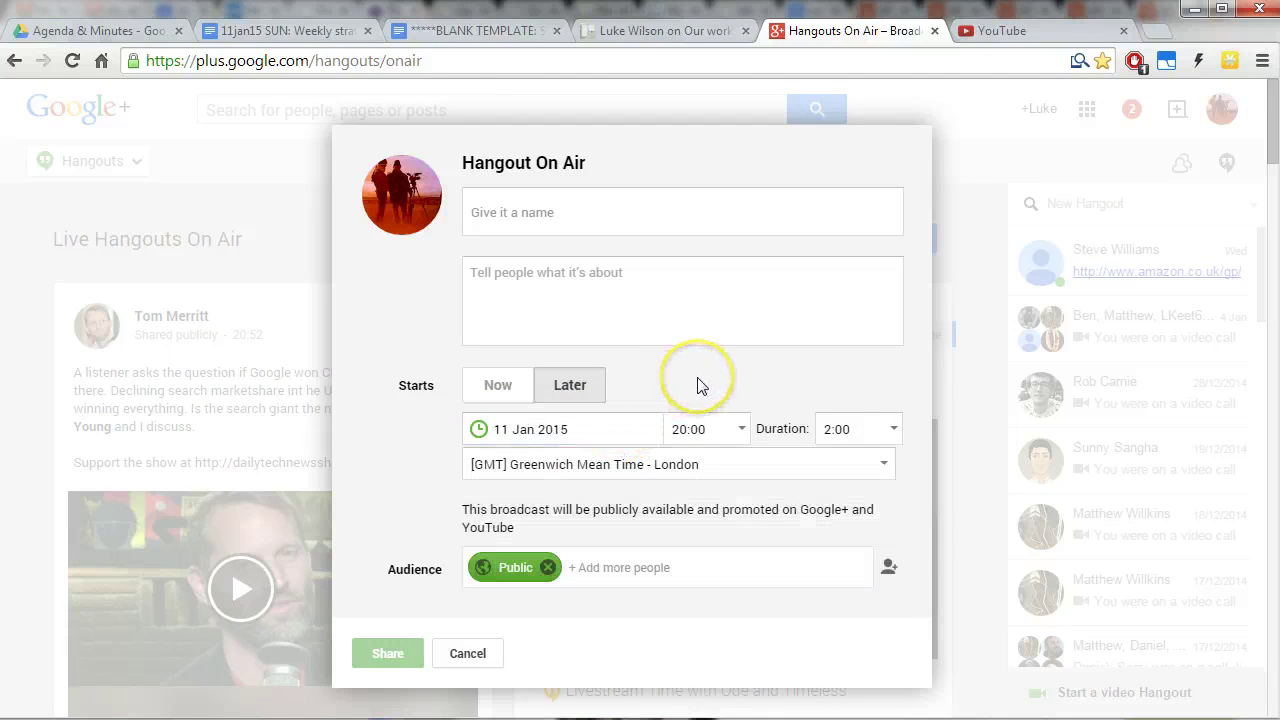
click(580, 391)
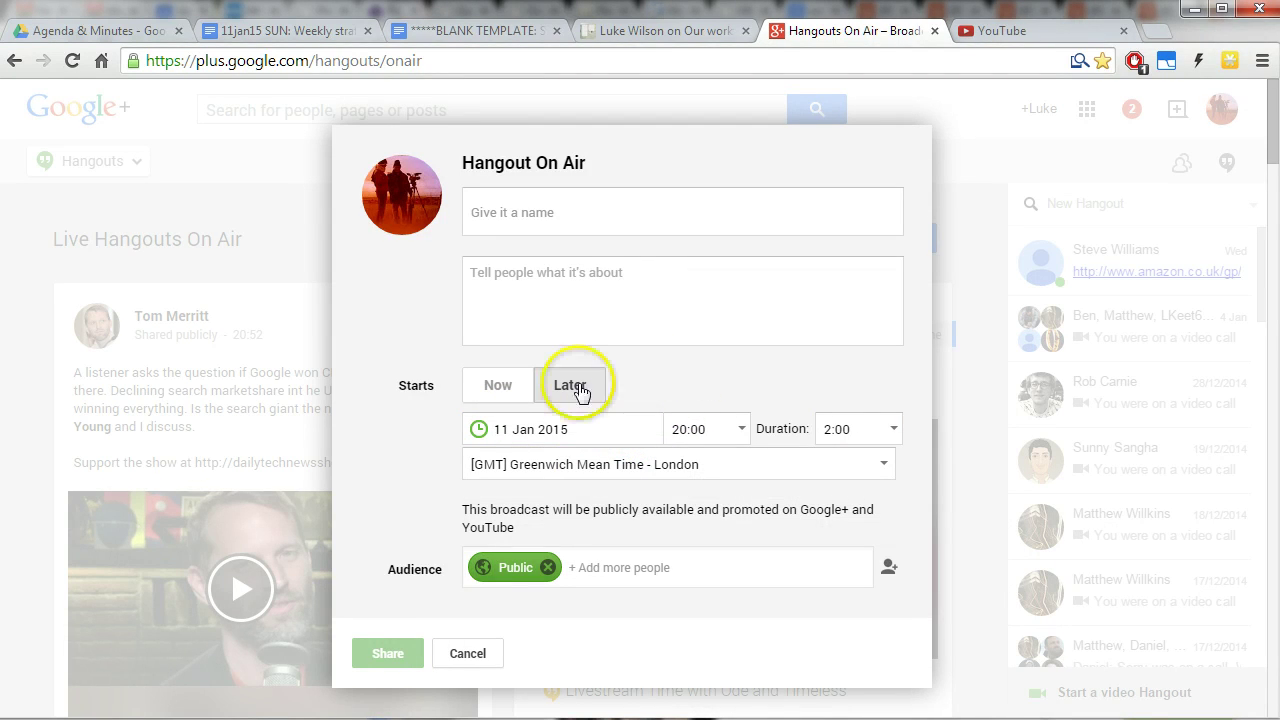
click(586, 283)
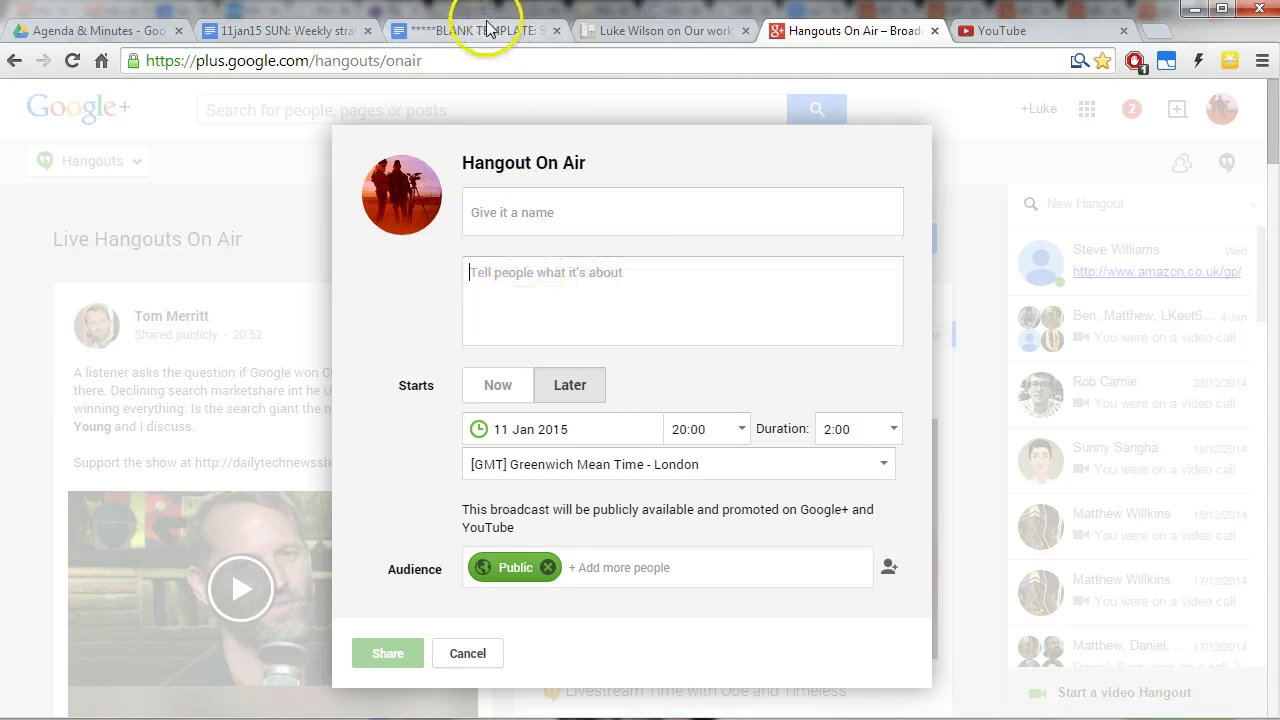
Copy the agenda document's web address into the Hangout On Air description box.
click(335, 28)
click(442, 61)
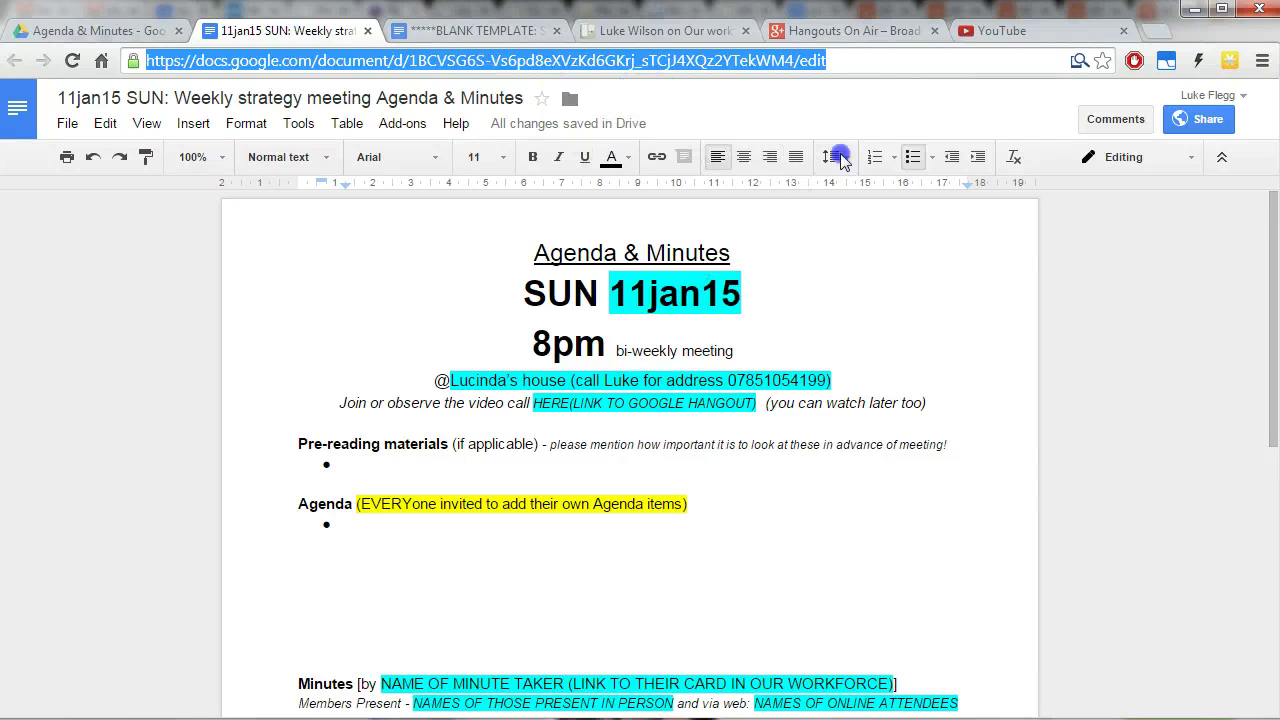
click(858, 31)
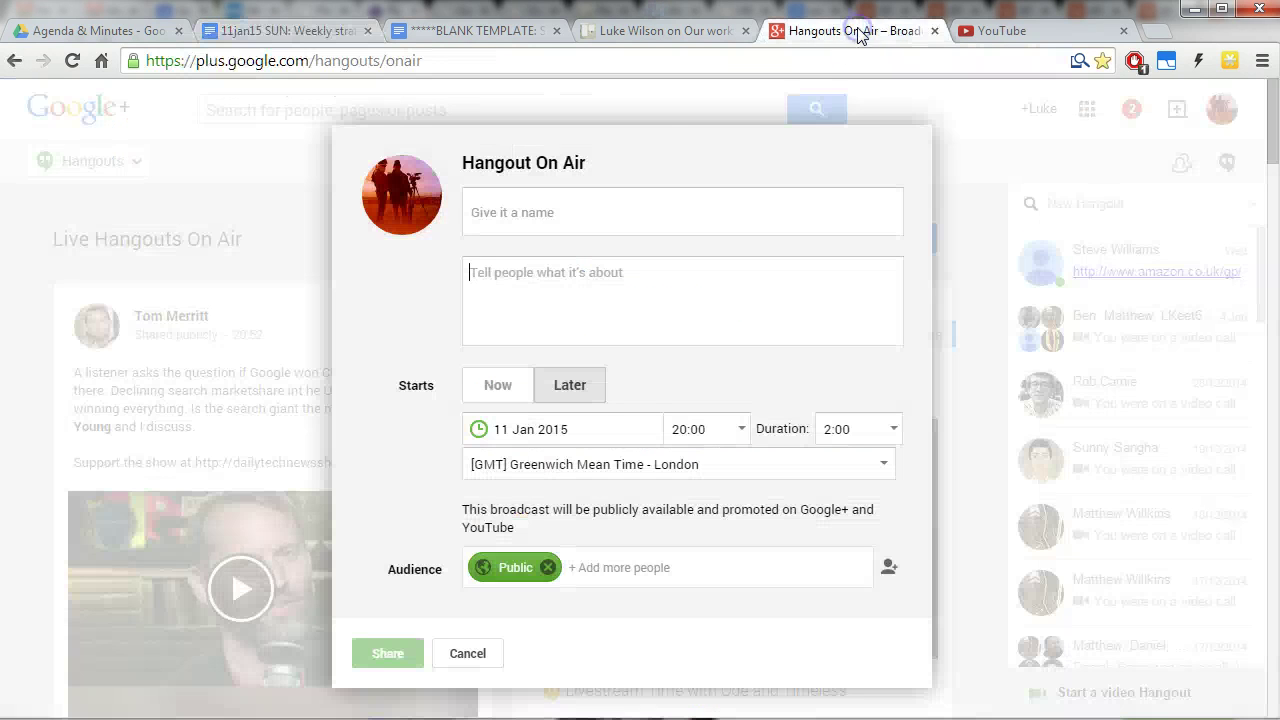
click(550, 289)
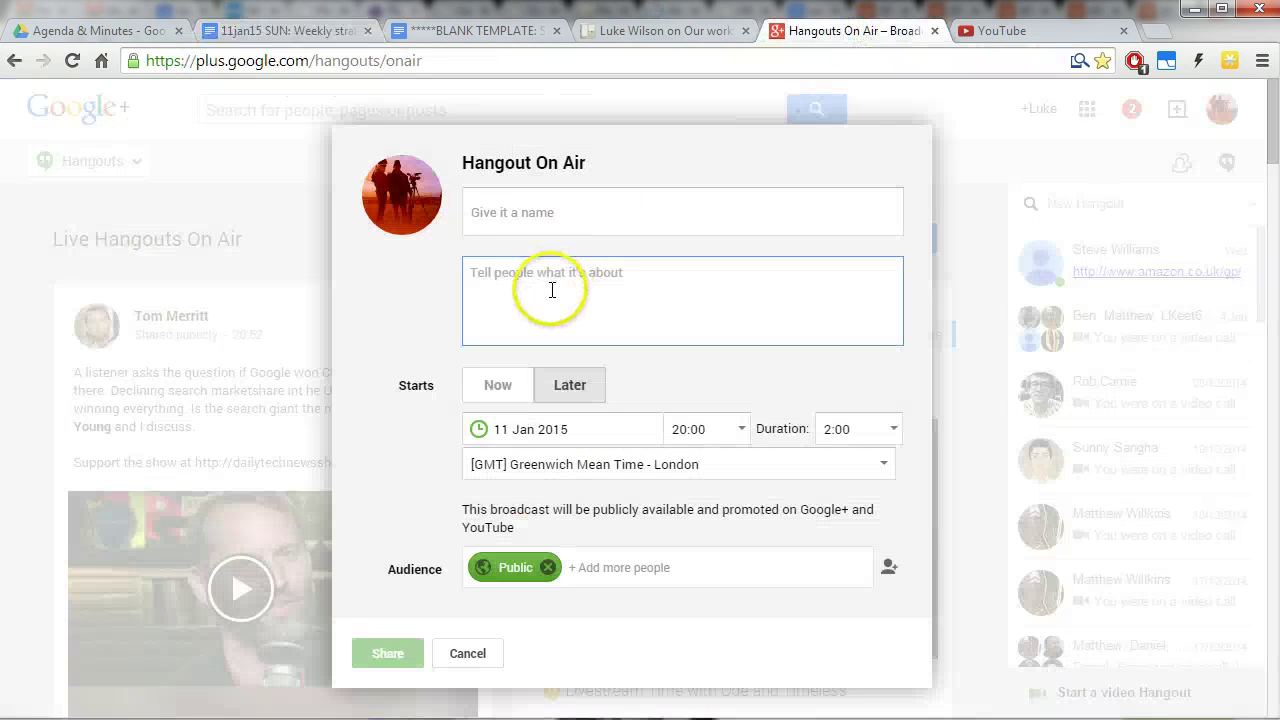
click(330, 30)
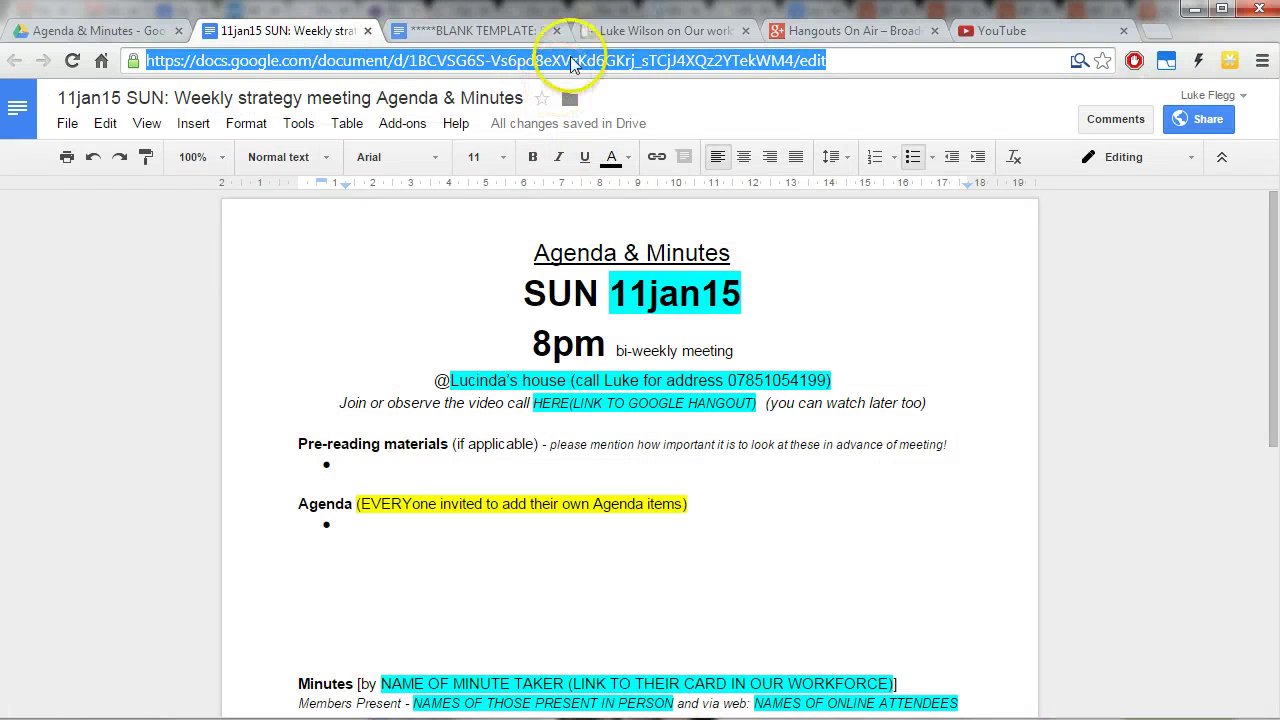
right_click(568, 62)
click(600, 106)
click(870, 32)
right_click(584, 305)
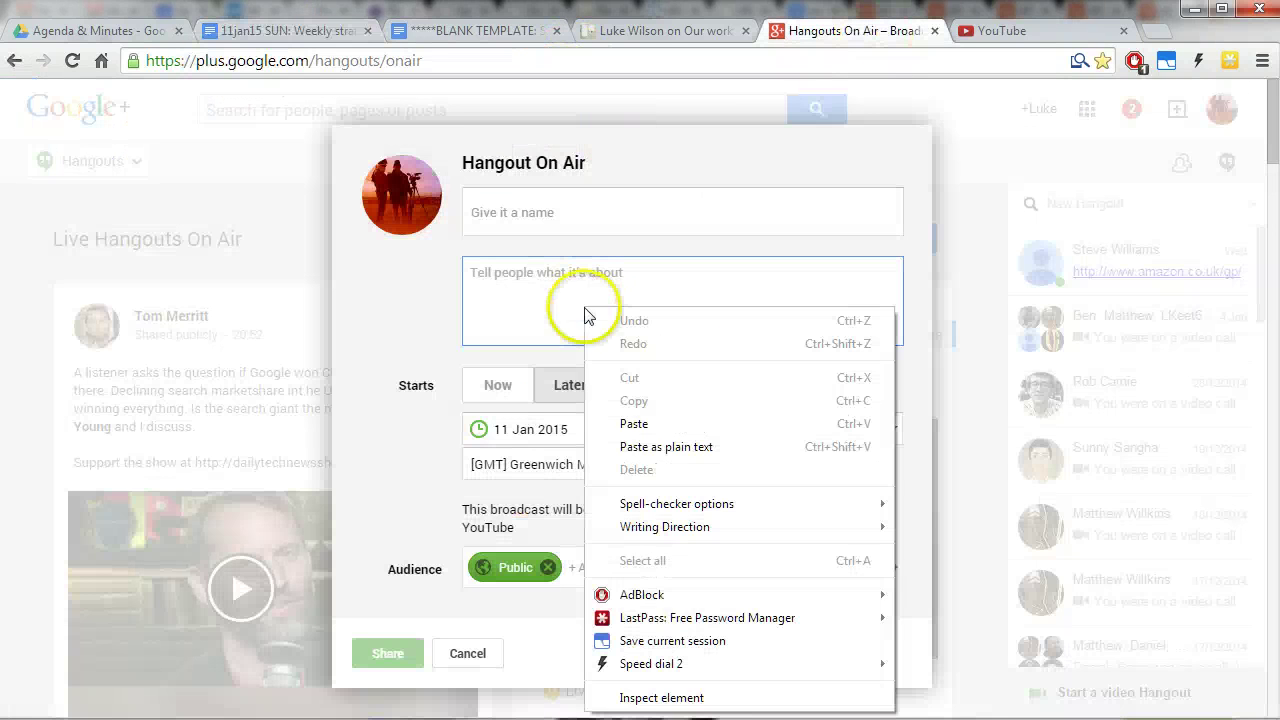
click(634, 423)
Name the broadcast 11jan15.
click(574, 223)
text(11jan15)
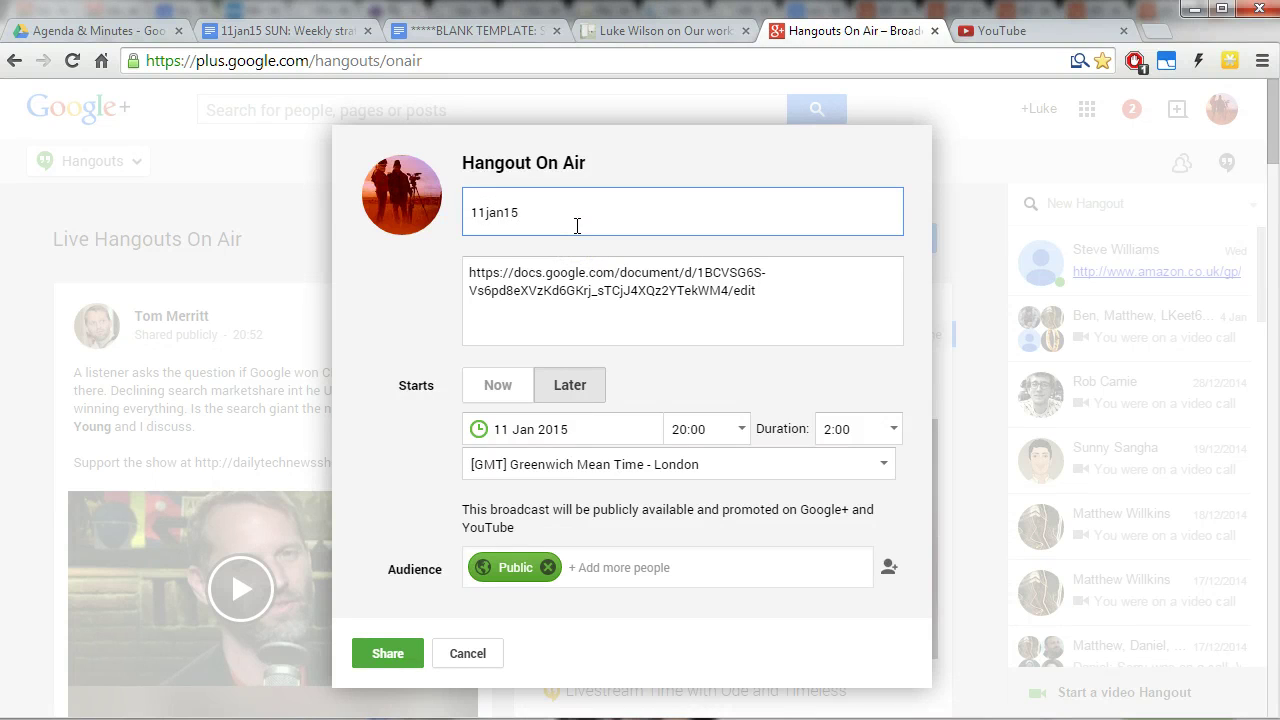
click(375, 420)
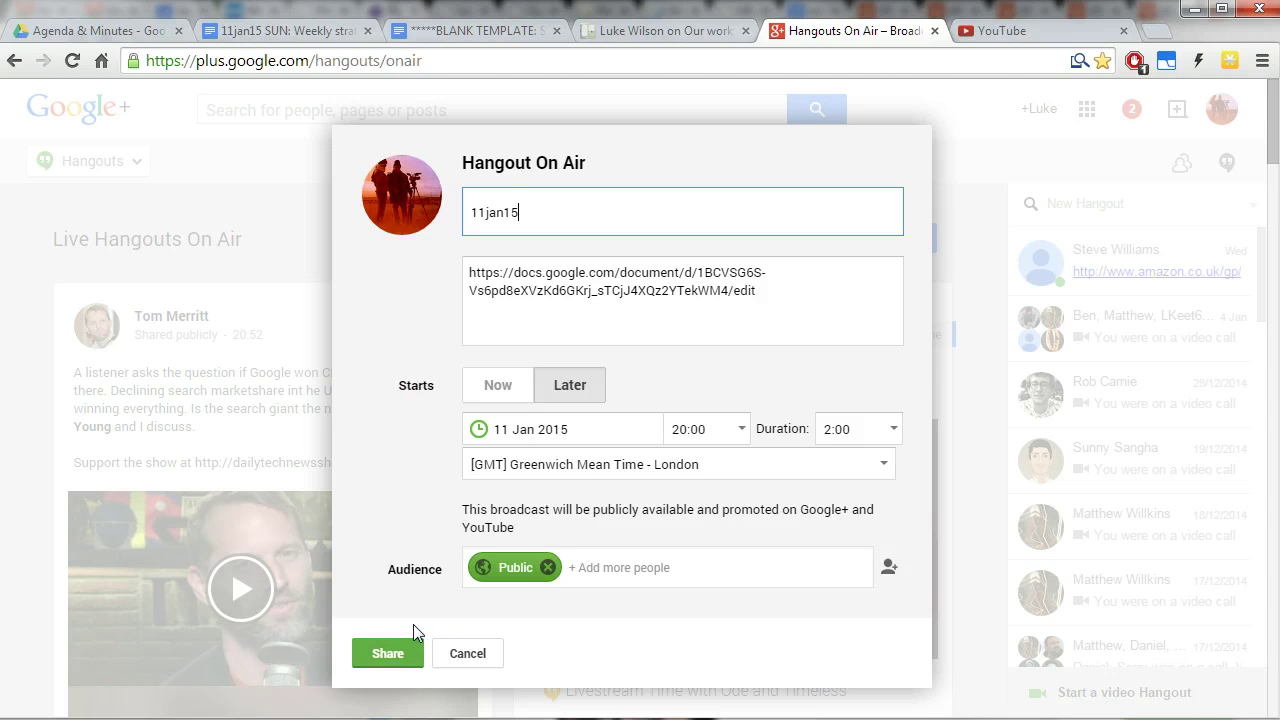
click(395, 655)
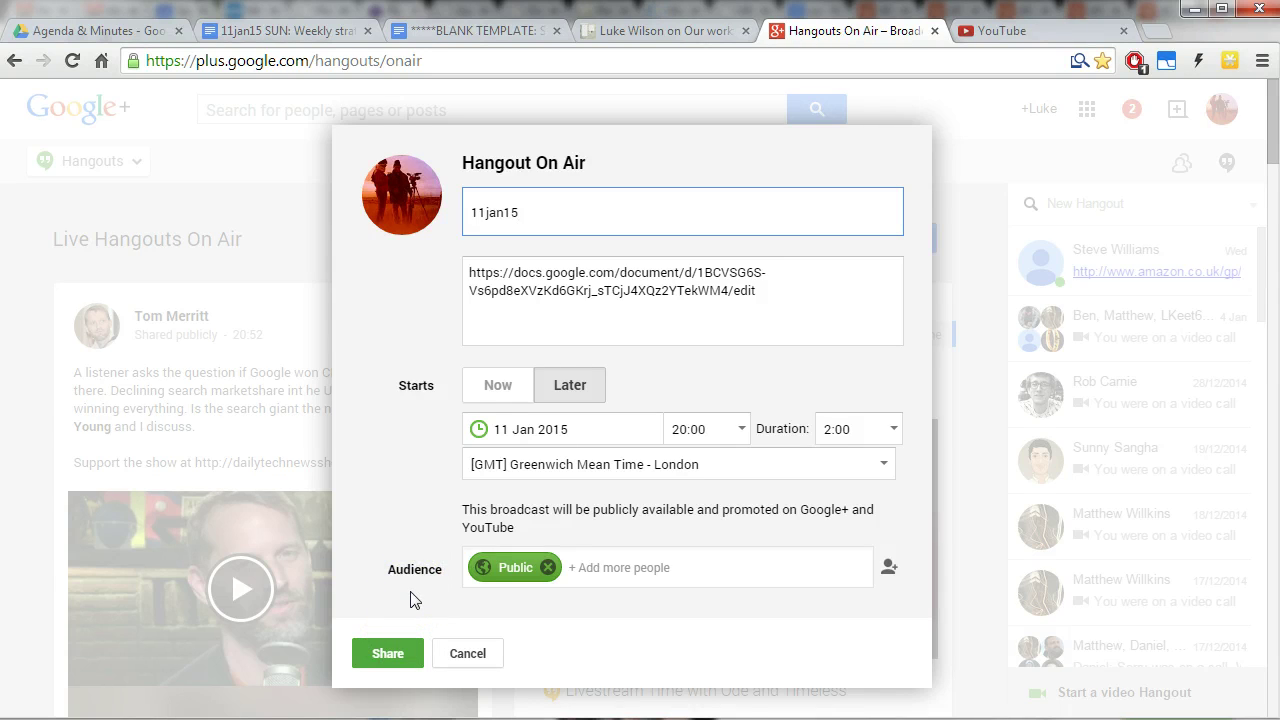
click(449, 602)
click(379, 60)
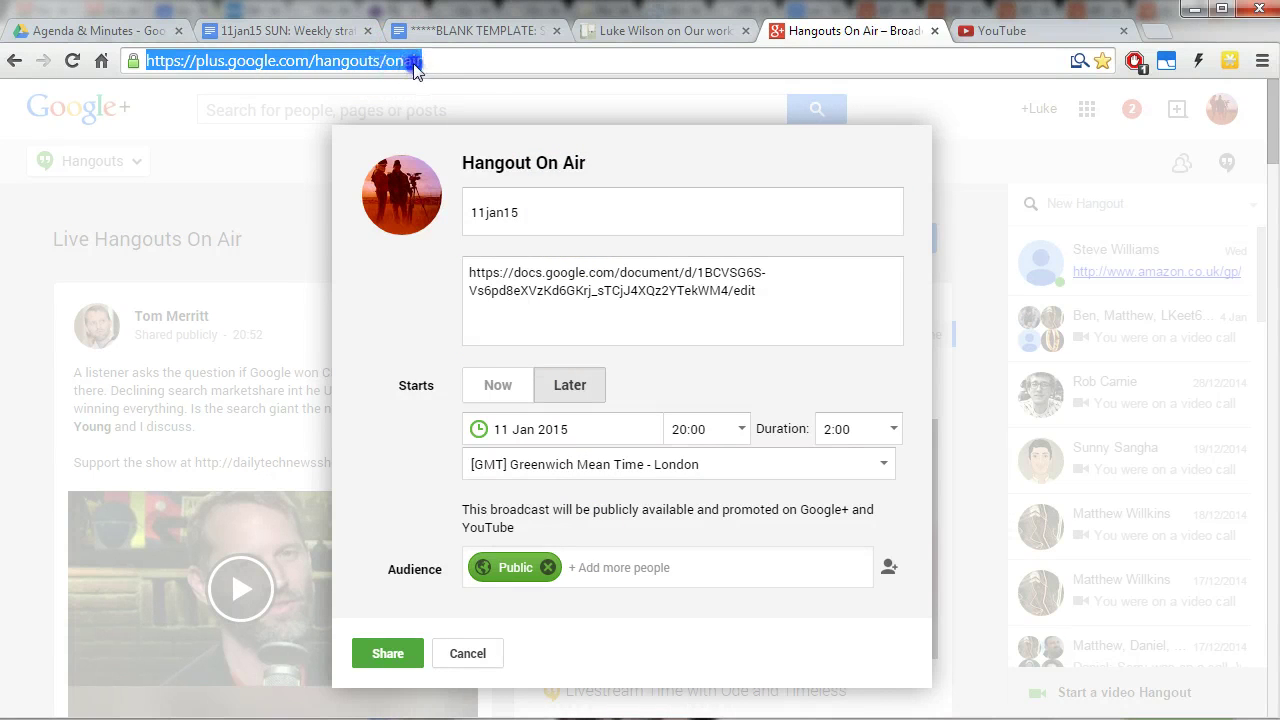
click(396, 61)
drag(414, 61, 357, 61)
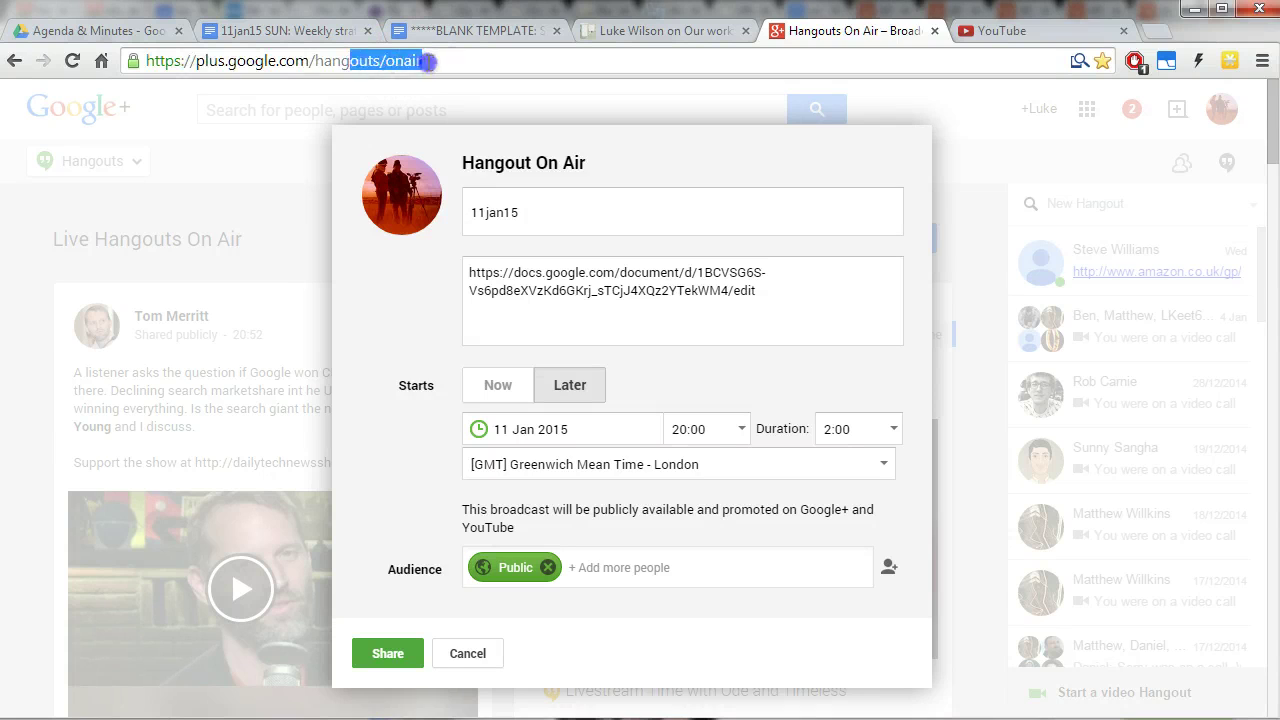
click(452, 58)
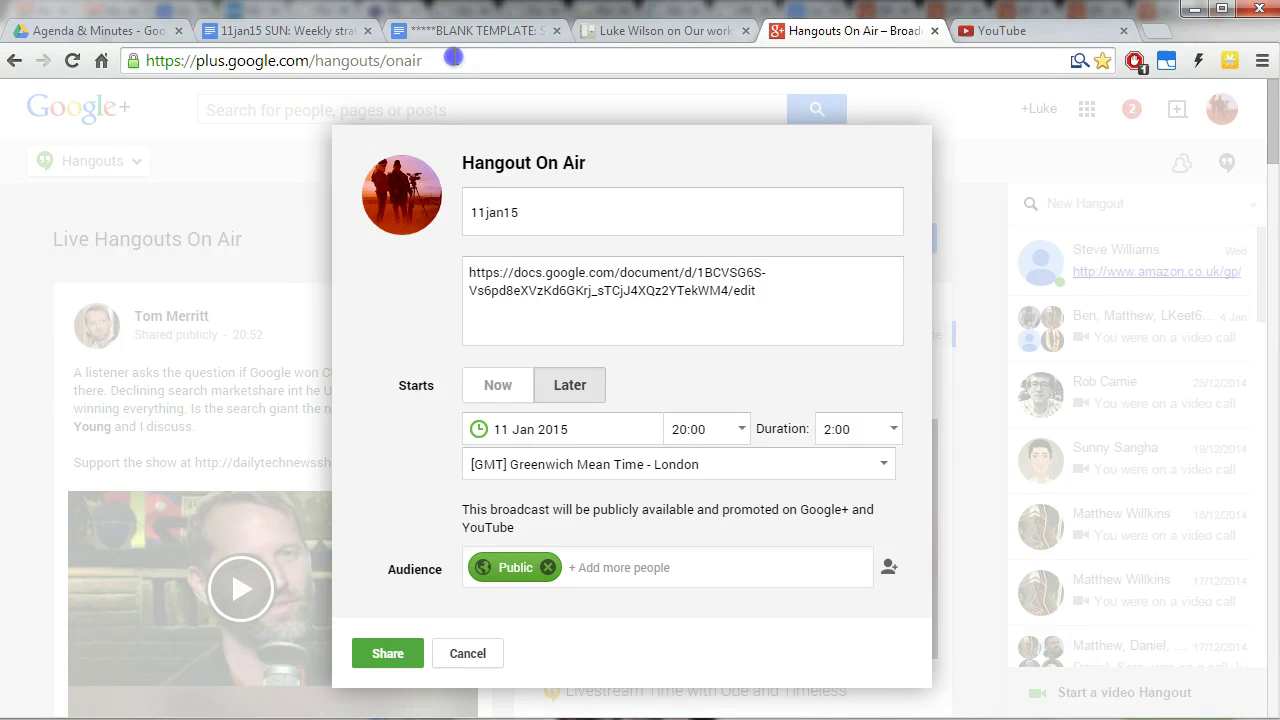